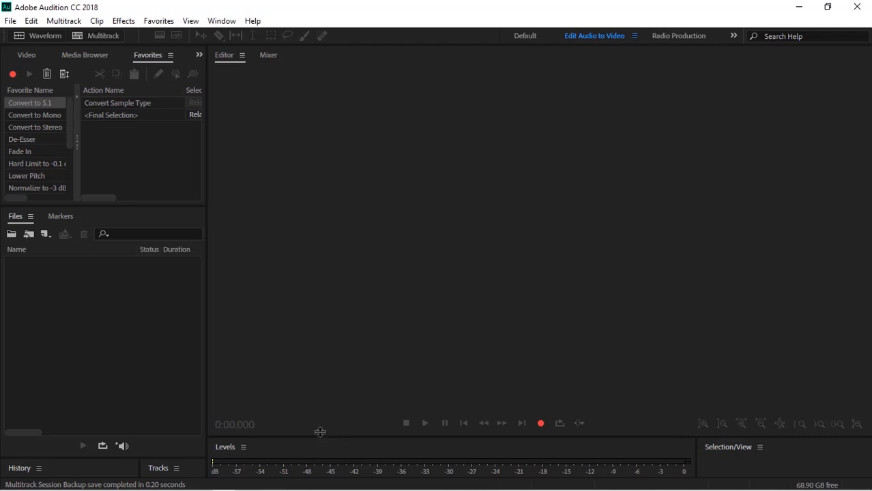
- Enlarge the Levels panel upward until it takes up roughly the lower half of the workspace
drag(321, 401, 321, 402)
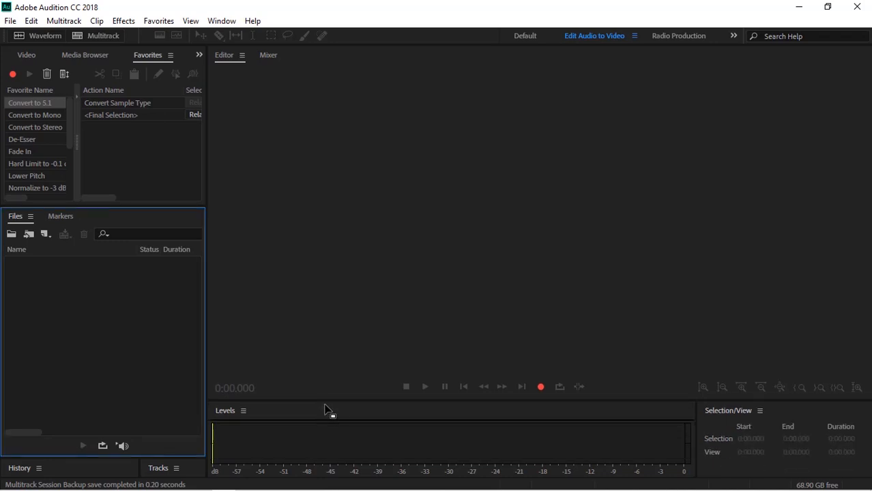
drag(324, 401, 323, 338)
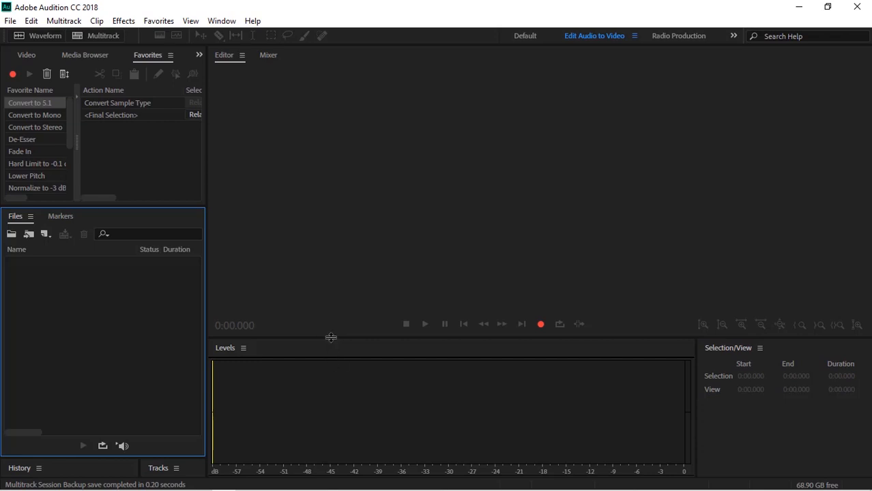
drag(340, 339, 342, 289)
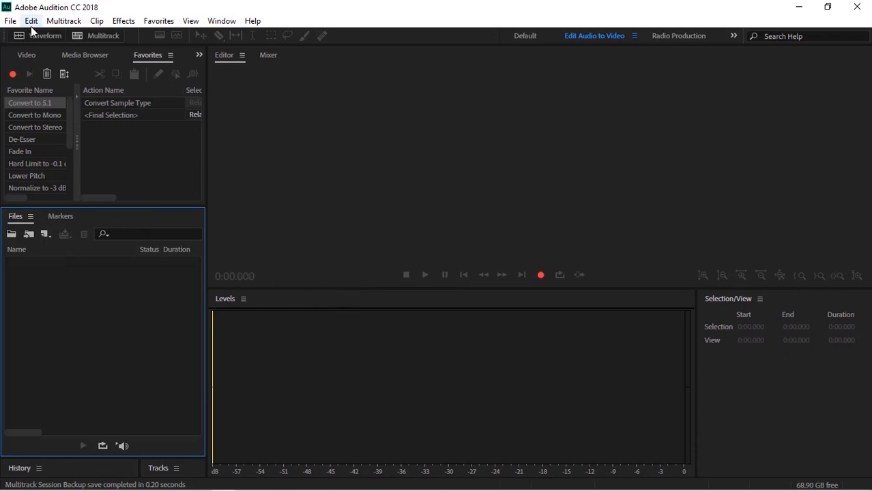
- Start a new multitrack session using the Surround Stems for Music Mixdown template
click(11, 21)
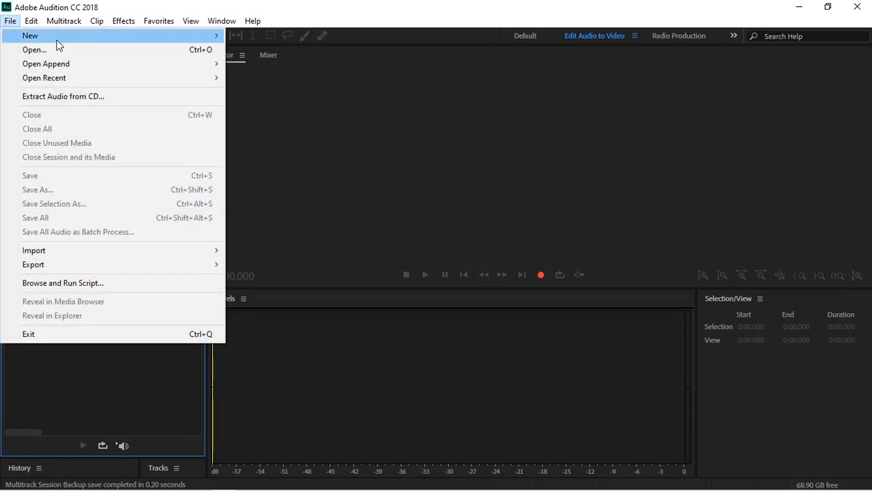
mouse_move(58, 39)
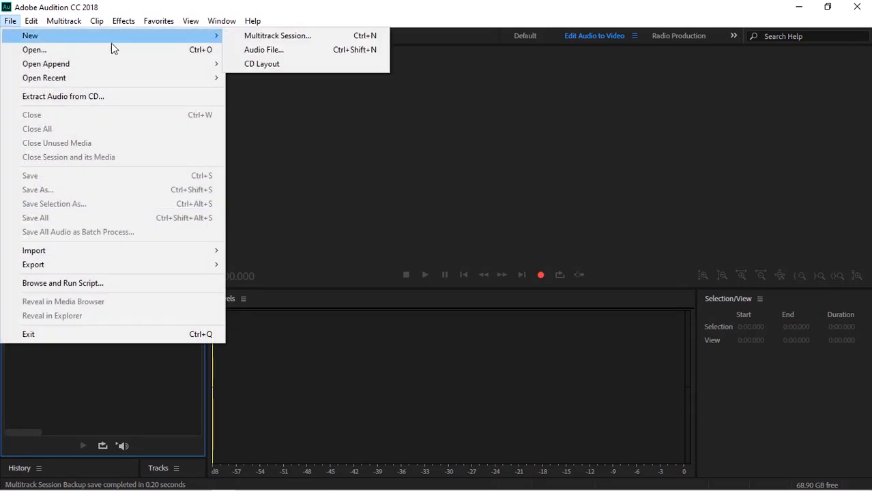
click(305, 41)
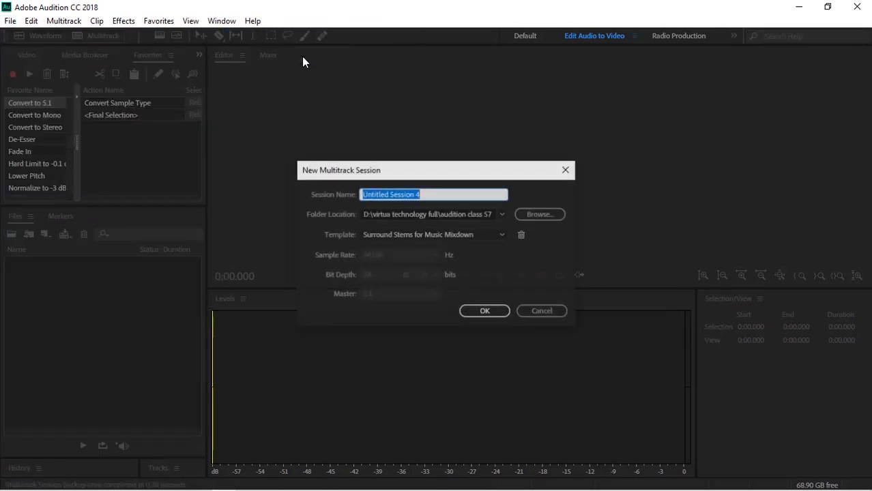
click(480, 235)
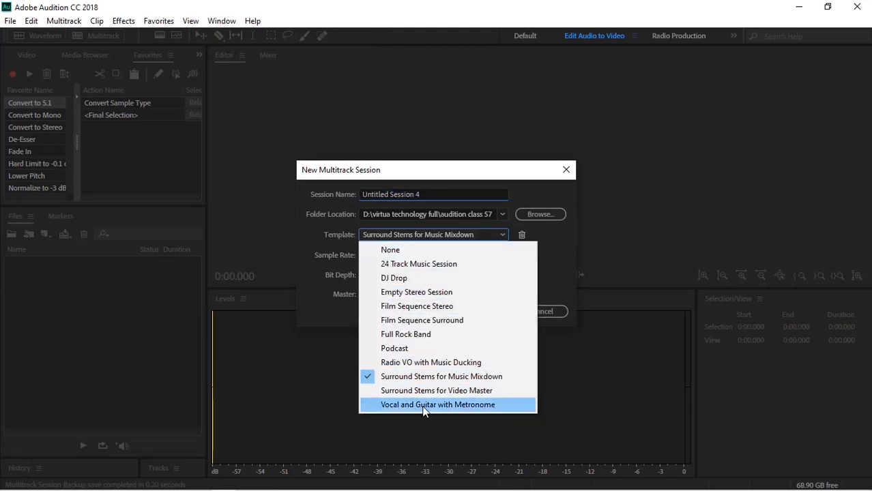
click(494, 377)
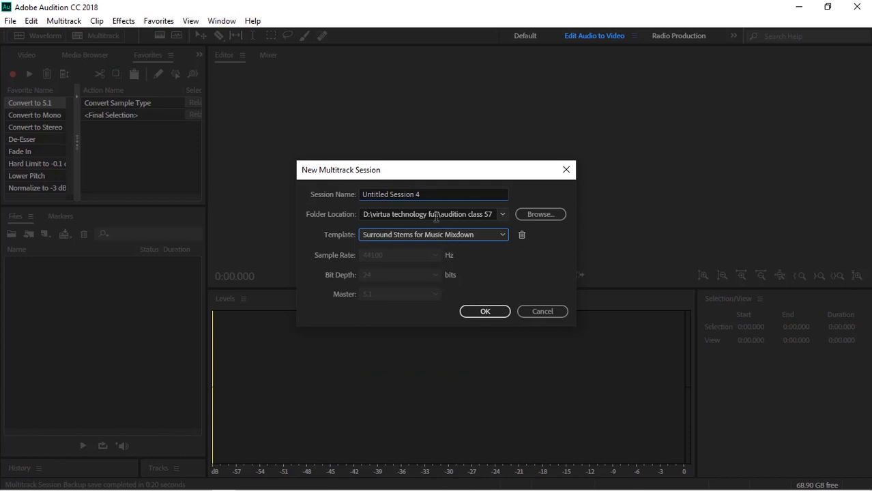
- Create a folder named "audition class 58" inside "virtua technology full" and choose it as the session's location
click(544, 217)
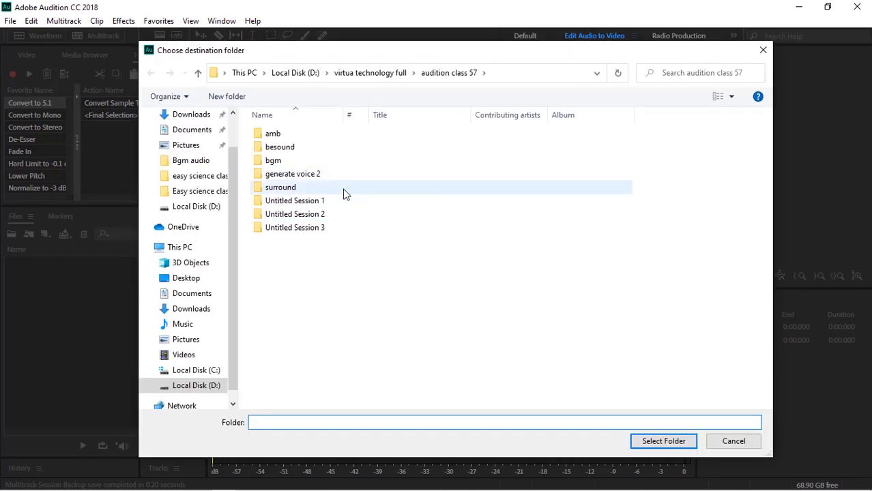
click(375, 75)
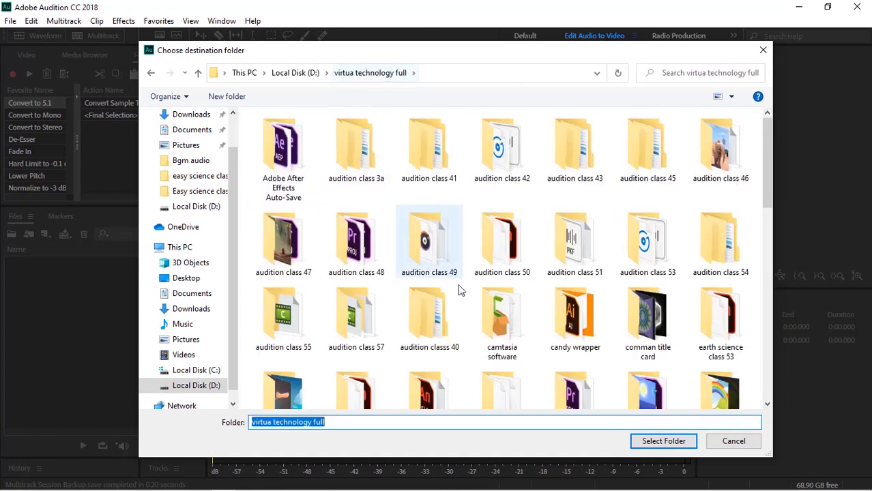
scroll(456, 275, down, 2)
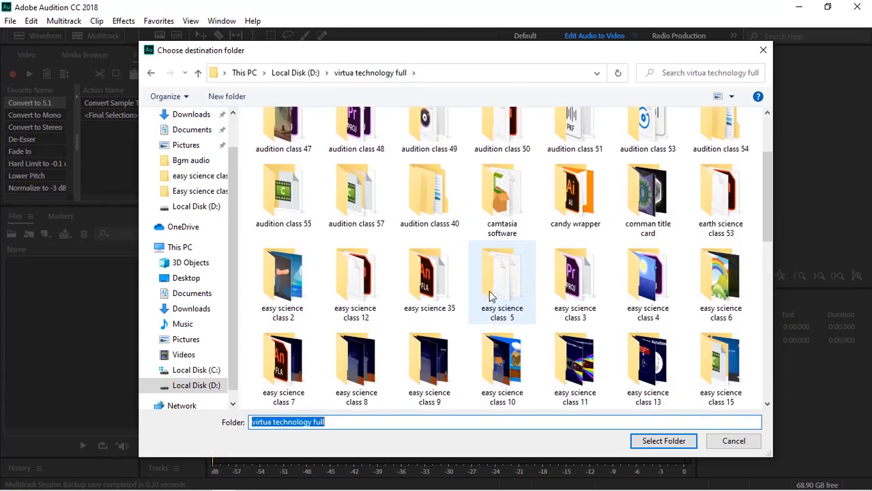
click(234, 101)
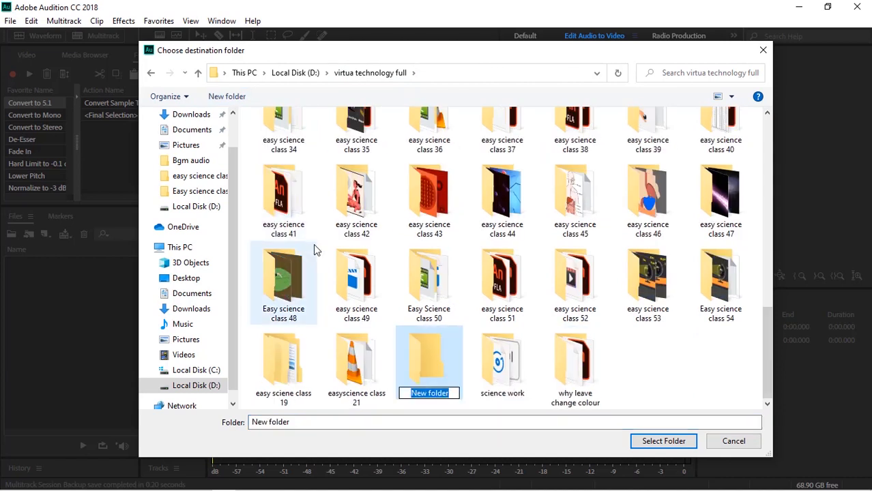
text(auditi)
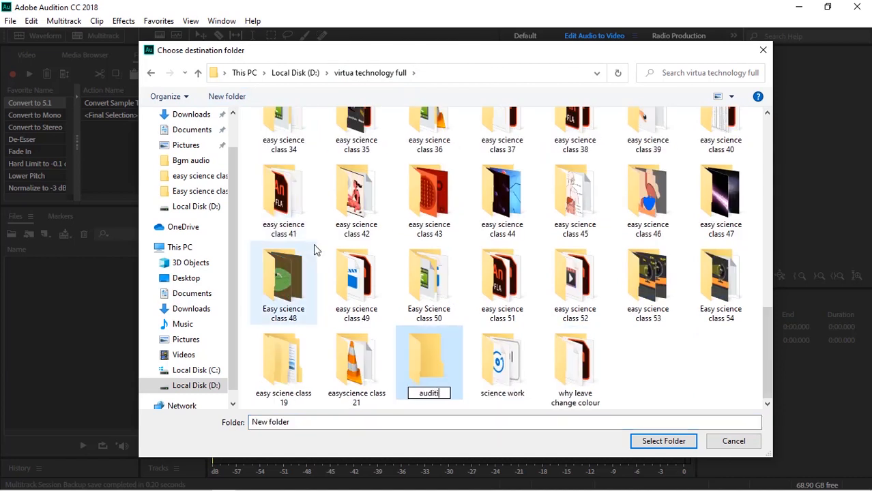
text(on cl)
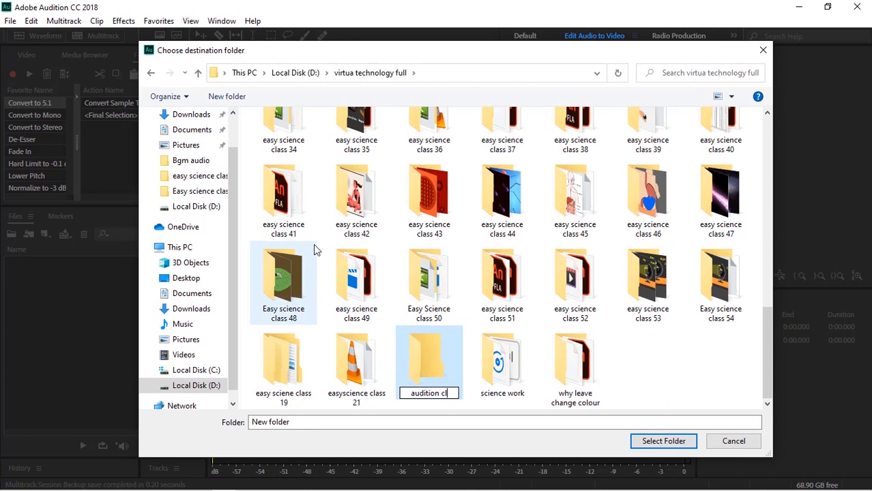
text(ass)
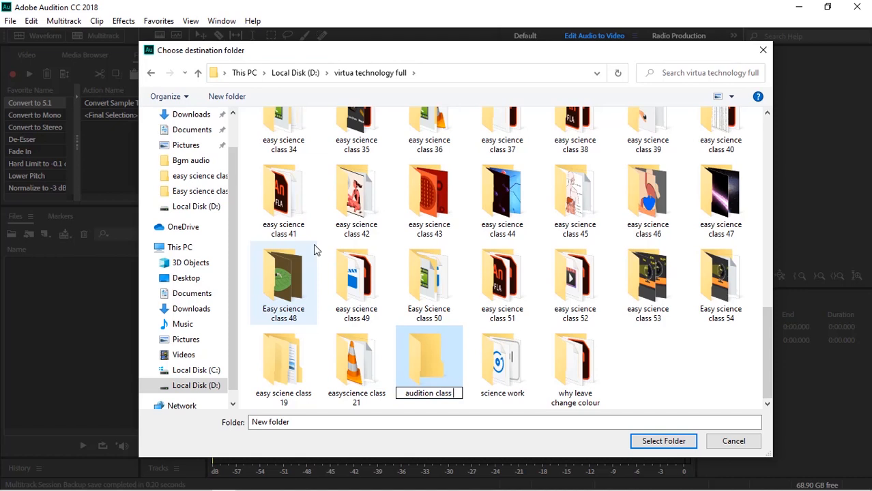
text(58)
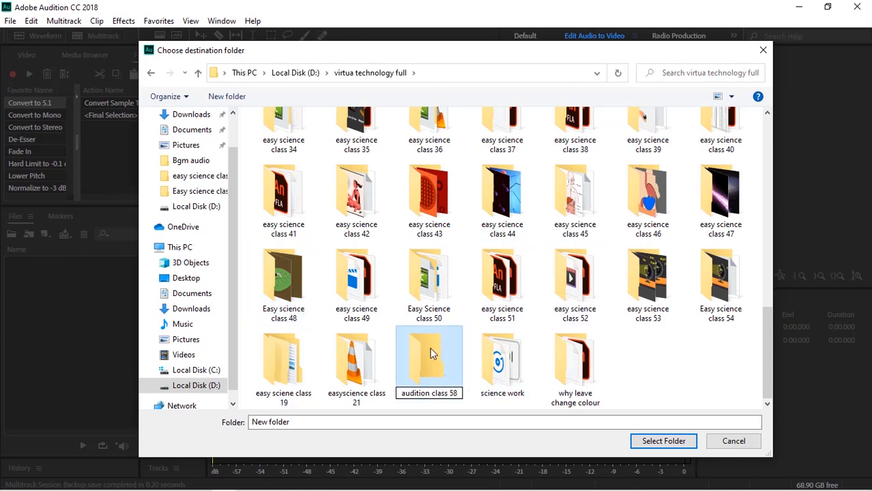
click(426, 366)
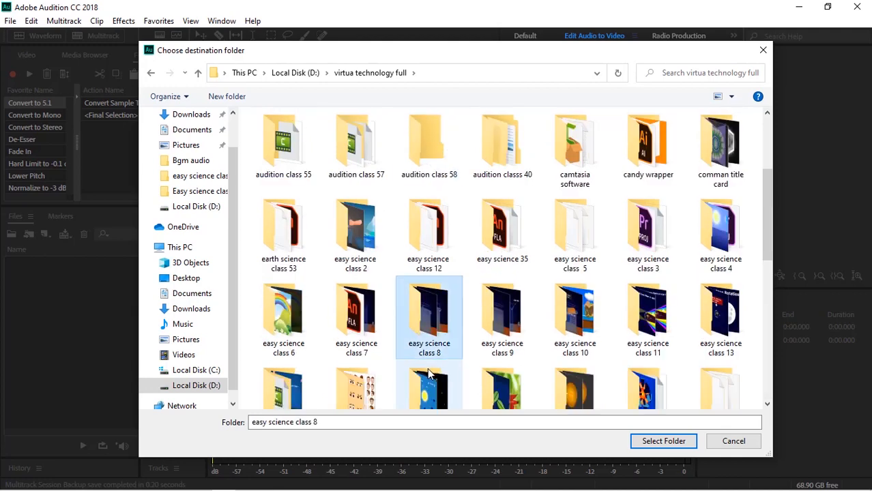
double_click(431, 176)
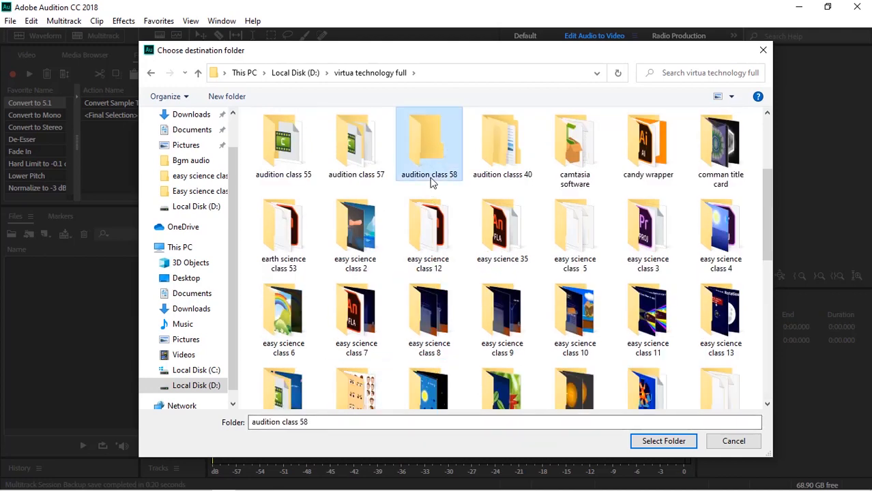
click(654, 443)
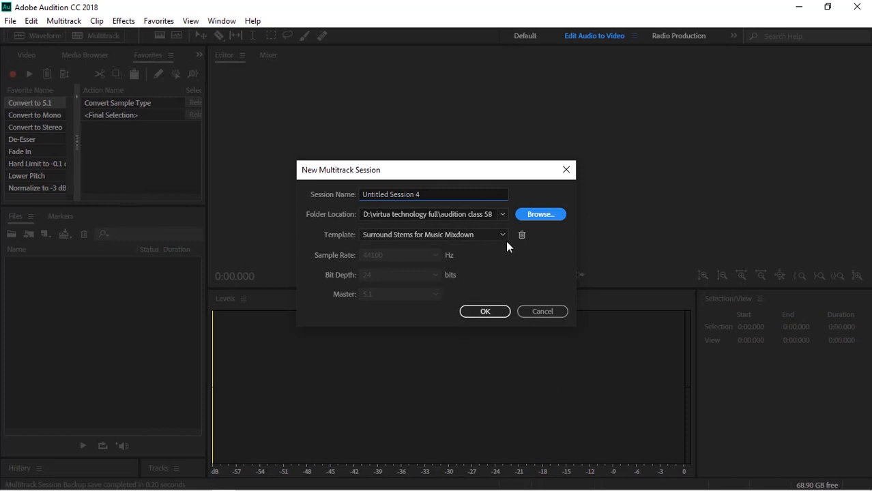
- Name the session "virtual reallity" and create it
click(427, 196)
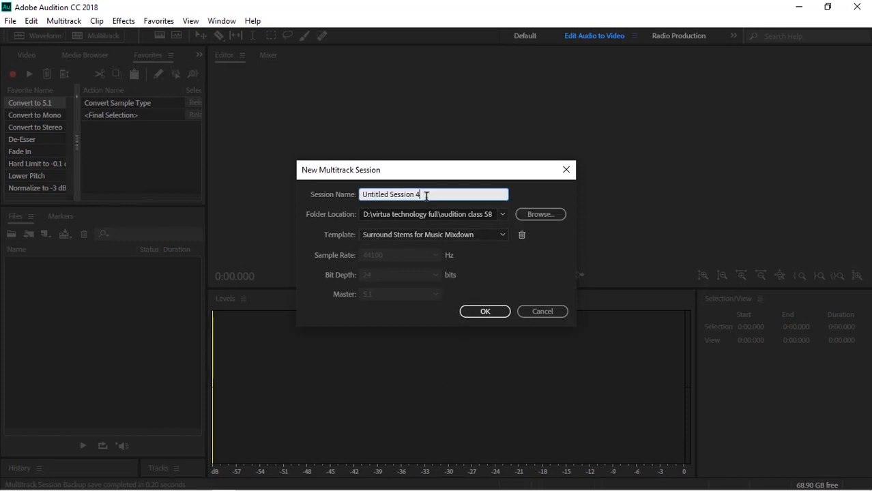
key(BackSpace)
key(BackSpace)
key(BackSpace)
key(BackSpace)
key(BackSpace)
key(BackSpace)
key(BackSpace)
key(BackSpace)
key(BackSpace)
key(BackSpace)
key(BackSpace)
key(BackSpace)
key(BackSpace)
key(BackSpace)
key(BackSpace)
key(BackSpace)
key(BackSpace)
key(BackSpace)
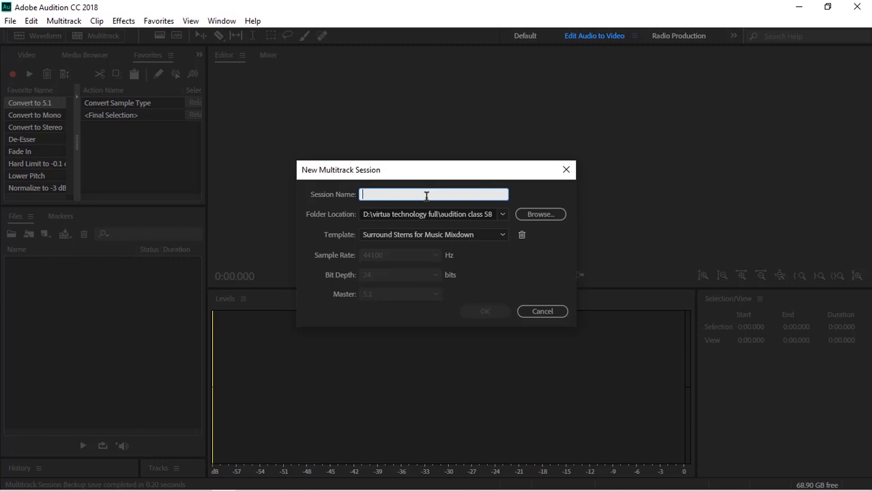
text(vir)
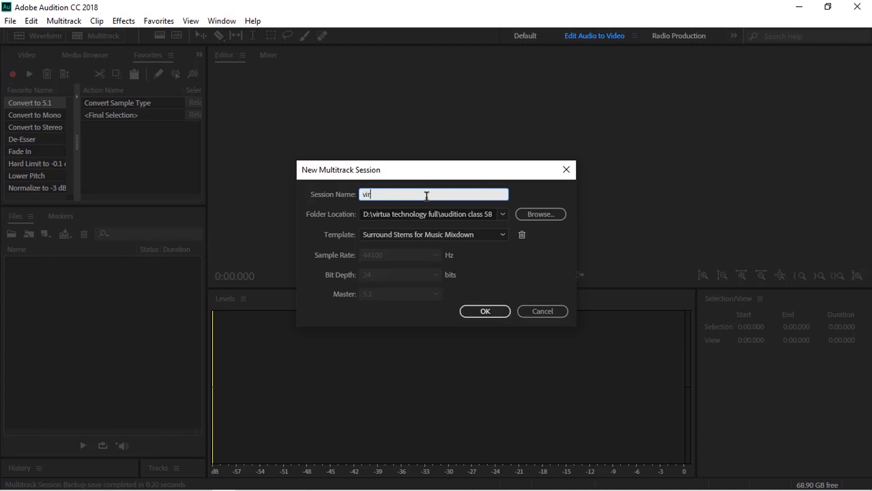
text(tual reallity)
click(484, 311)
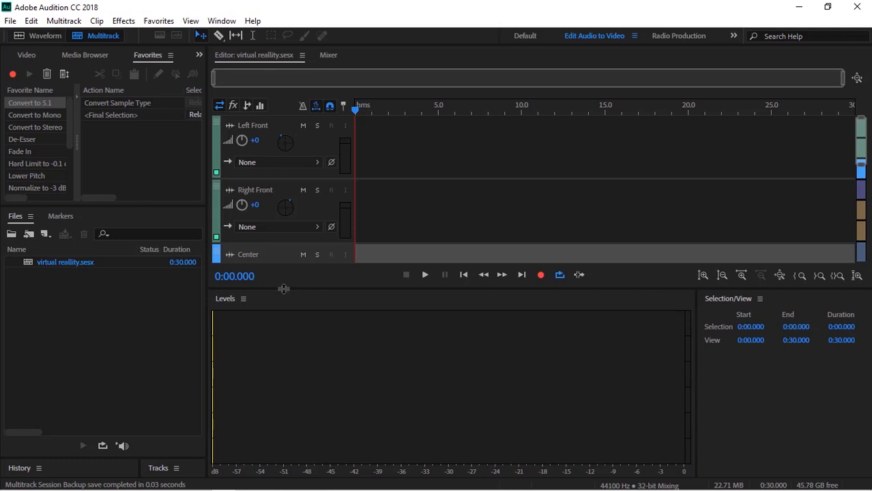
- Shrink the Levels panel to give the Editor more height and look through the surround tracks down to Master
drag(284, 288, 282, 454)
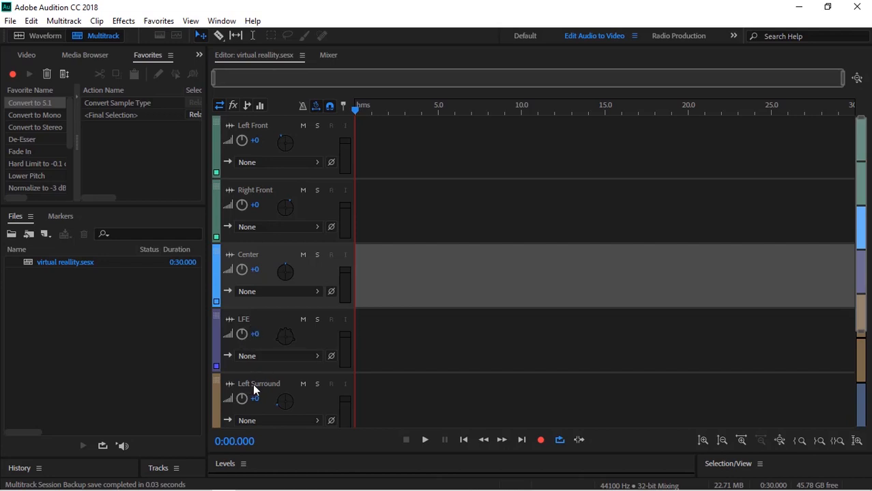
scroll(854, 369, down, 3)
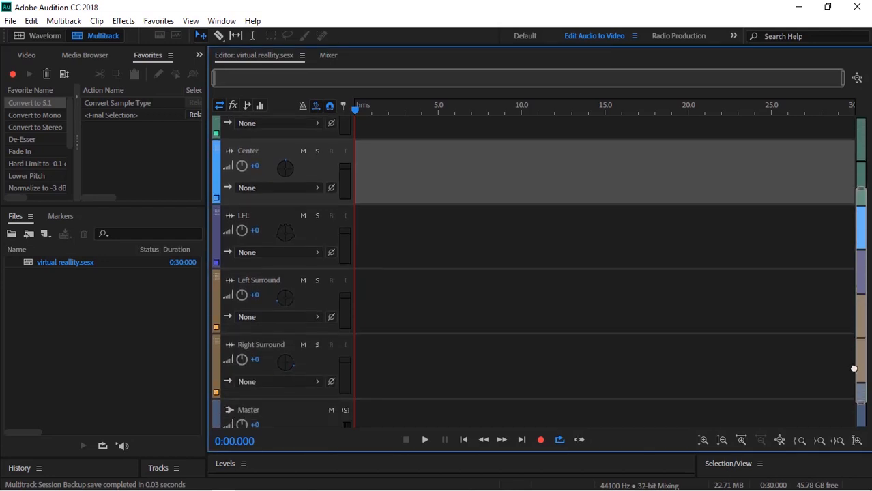
scroll(854, 368, down, 1)
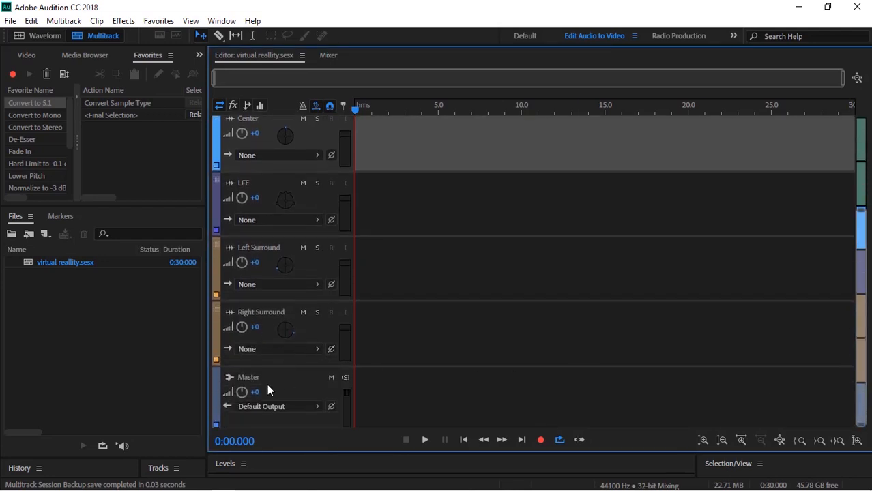
scroll(860, 322, down, 1)
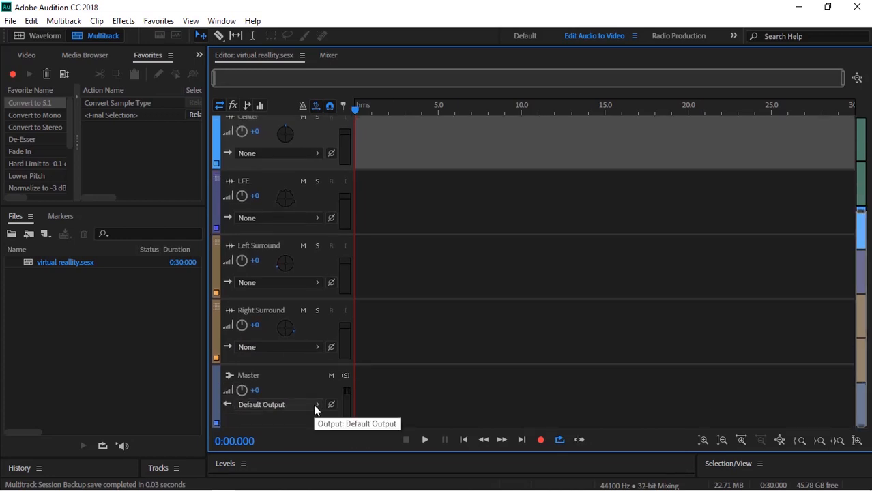
drag(861, 335, 858, 216)
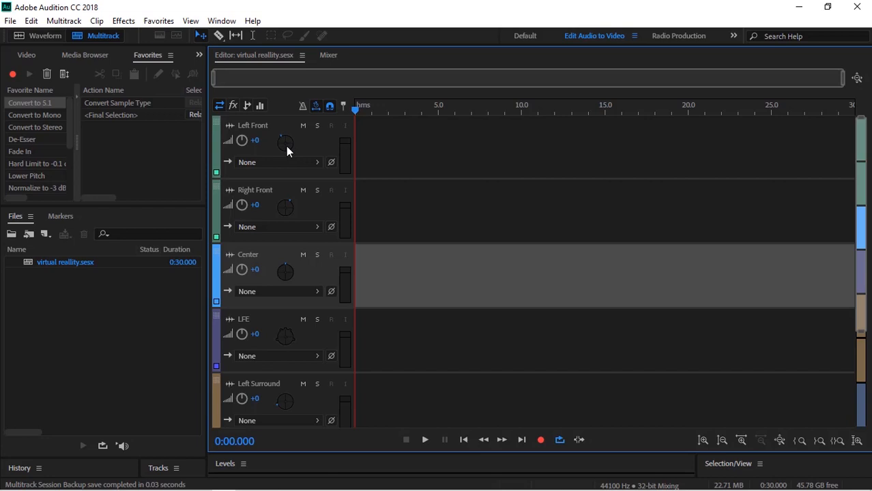
- Try recording in the session, pausing to select the Left Front track, then stop and return the playhead to the start
click(541, 440)
click(541, 441)
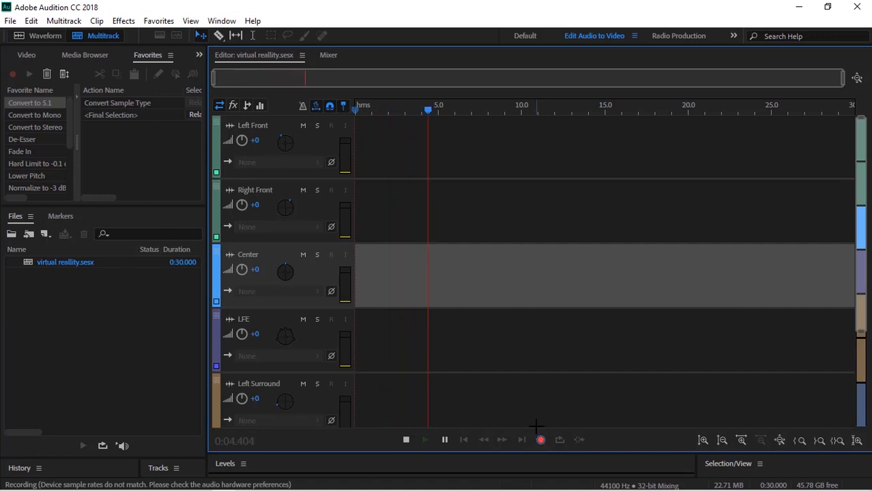
click(446, 441)
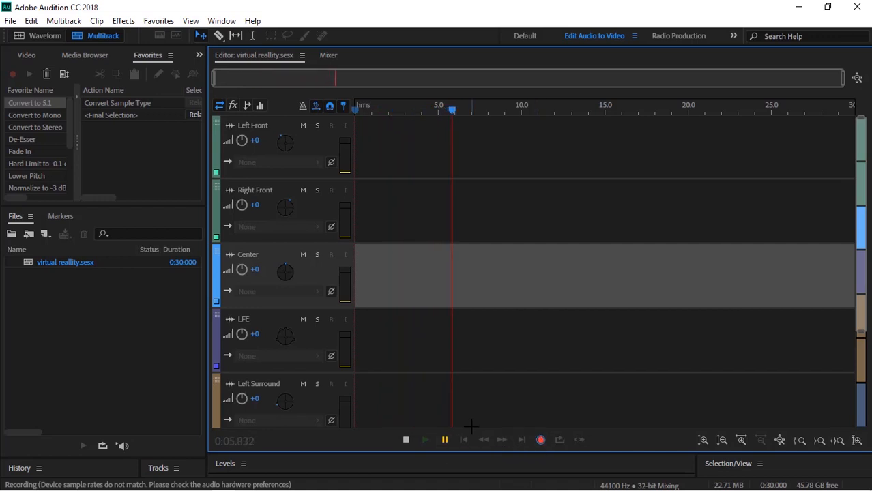
click(269, 127)
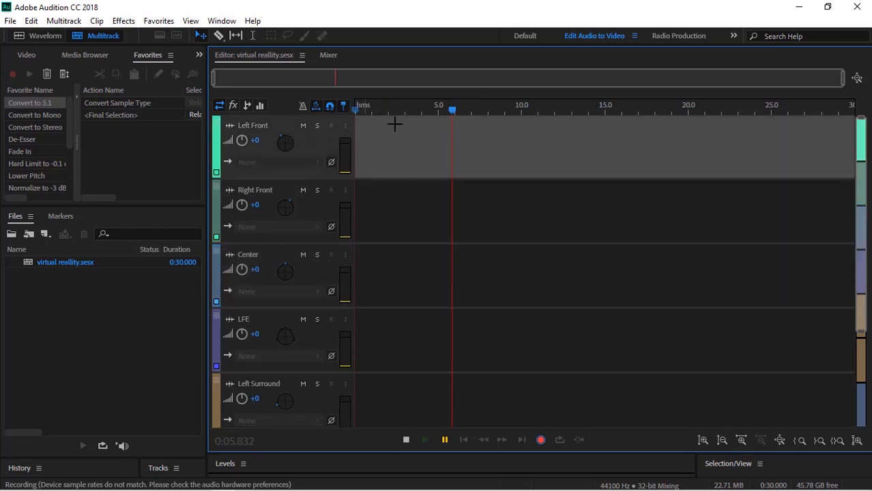
click(445, 437)
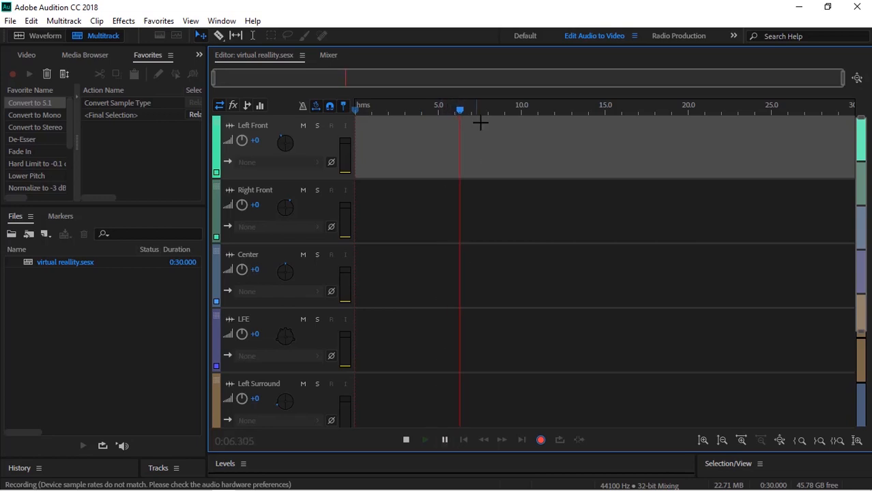
click(406, 440)
drag(482, 112, 340, 133)
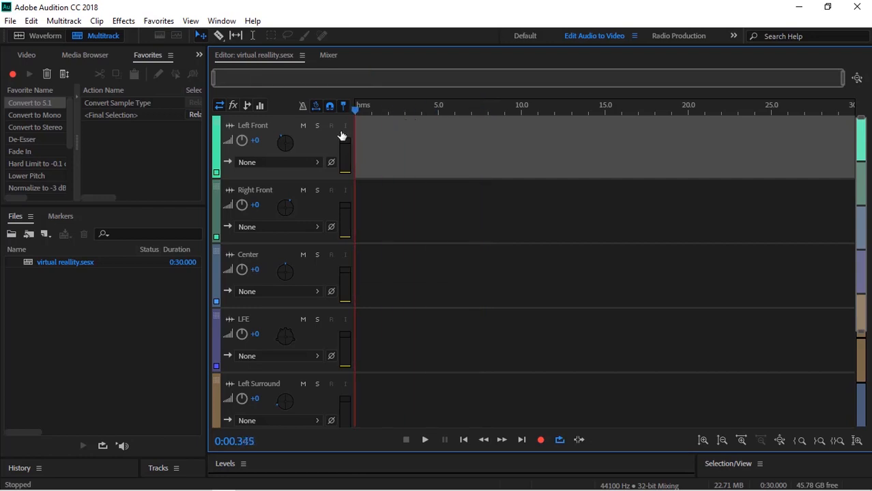
- Create a new stereo audio file named "recording" at 44100 Hz and 32-bit float
click(10, 21)
click(39, 352)
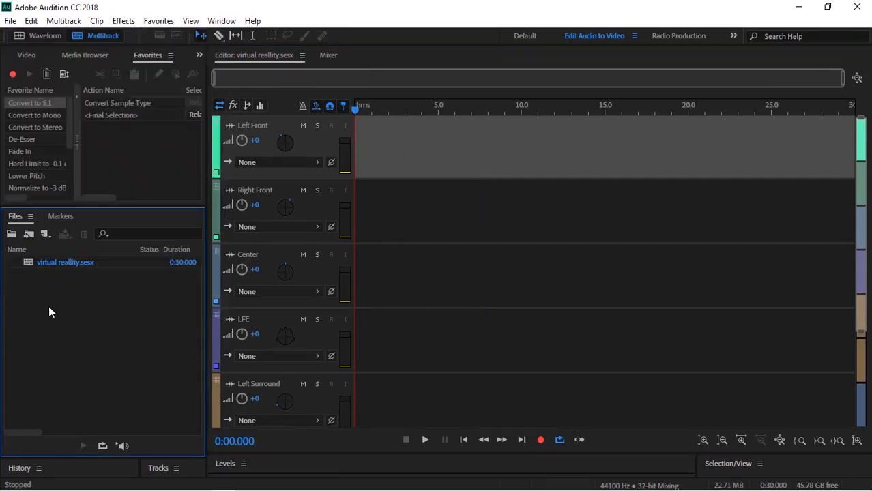
click(39, 39)
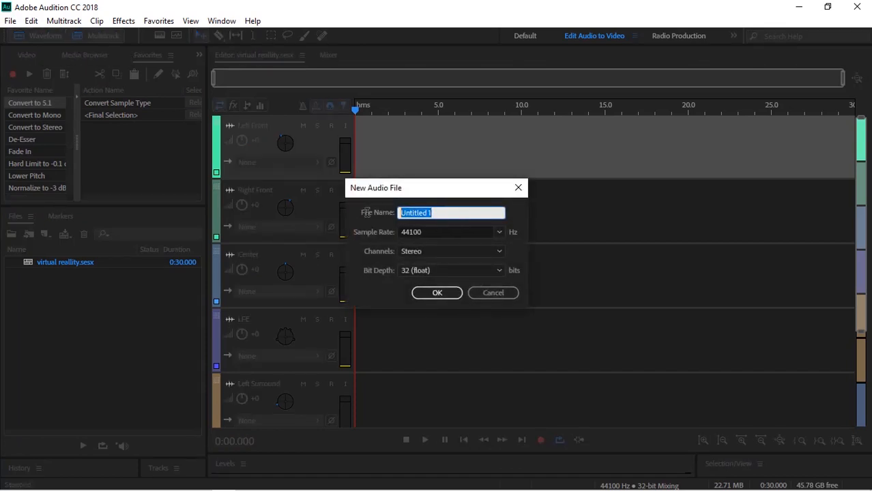
text(recording)
click(436, 294)
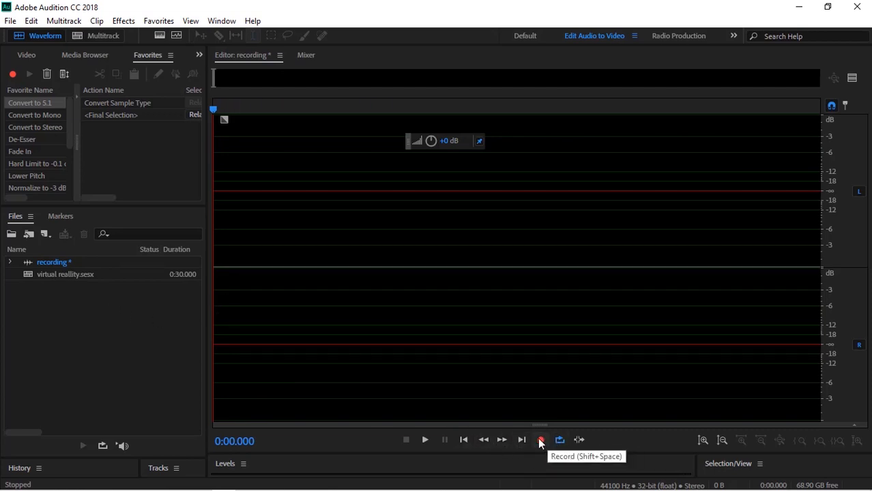
- Record a first voice take of about 5 seconds in the new file, pausing and resuming once before stopping
click(541, 441)
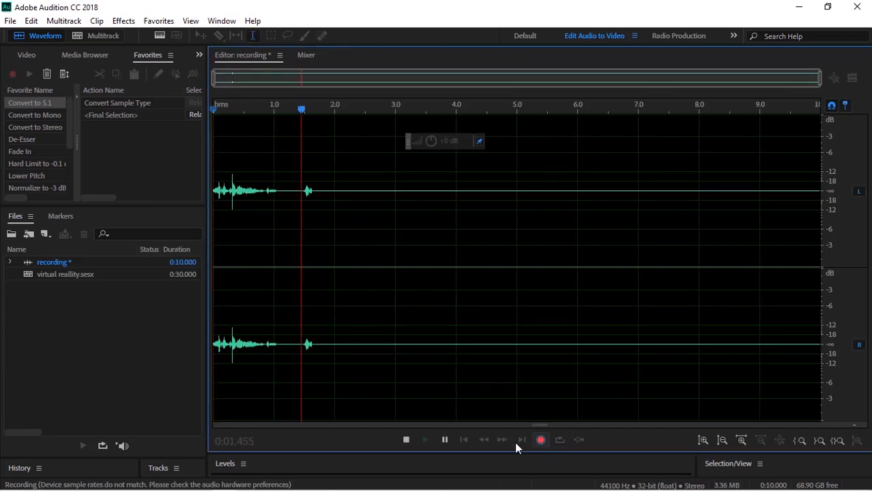
click(445, 439)
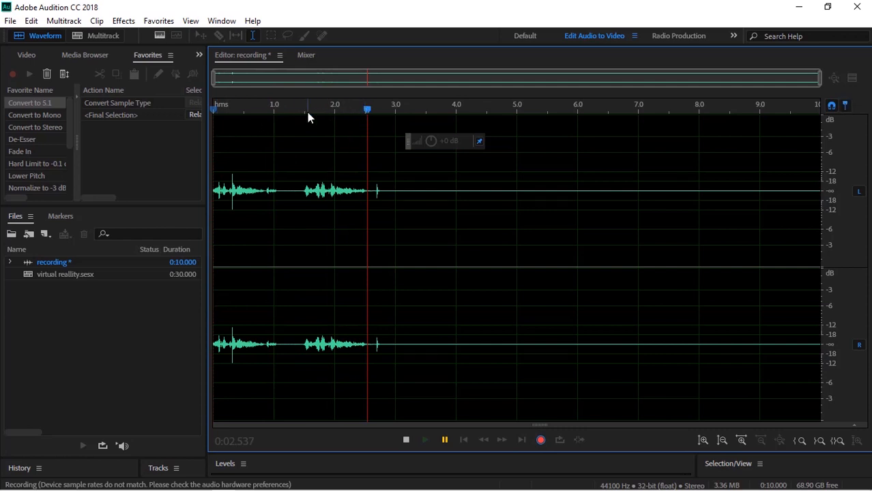
click(445, 440)
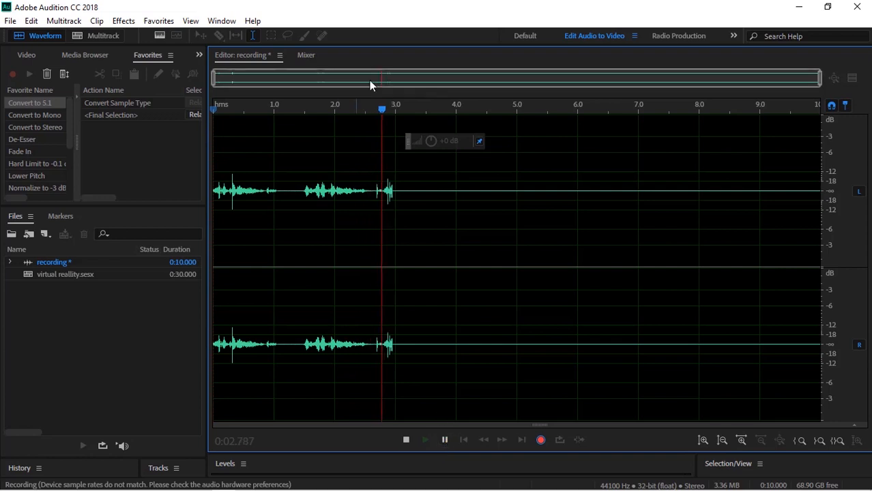
click(407, 440)
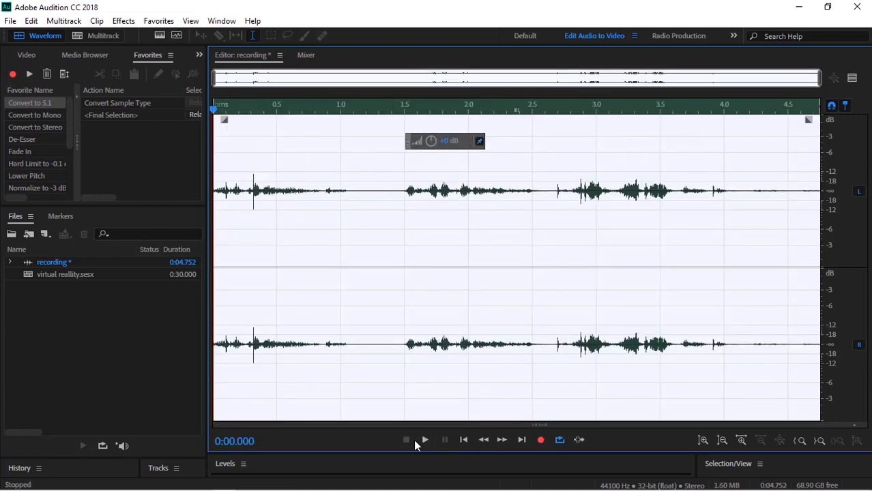
- Play back the first take, pause it partway and delete the whole take
click(424, 440)
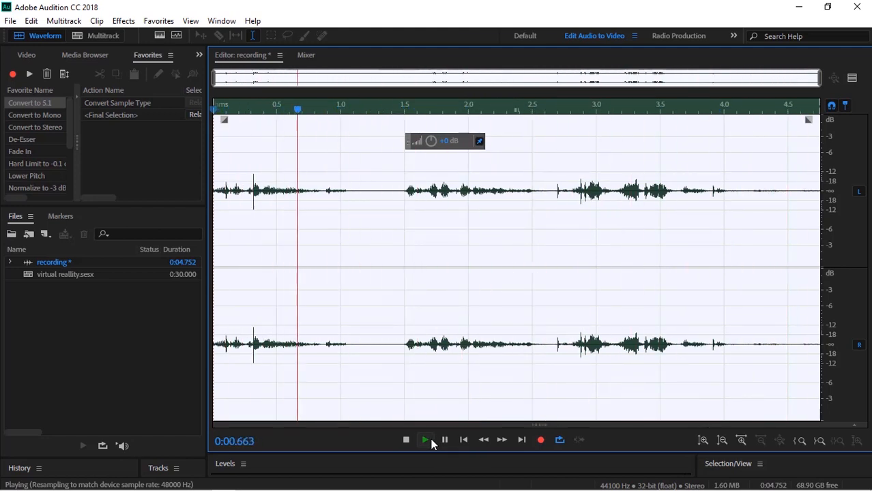
click(445, 441)
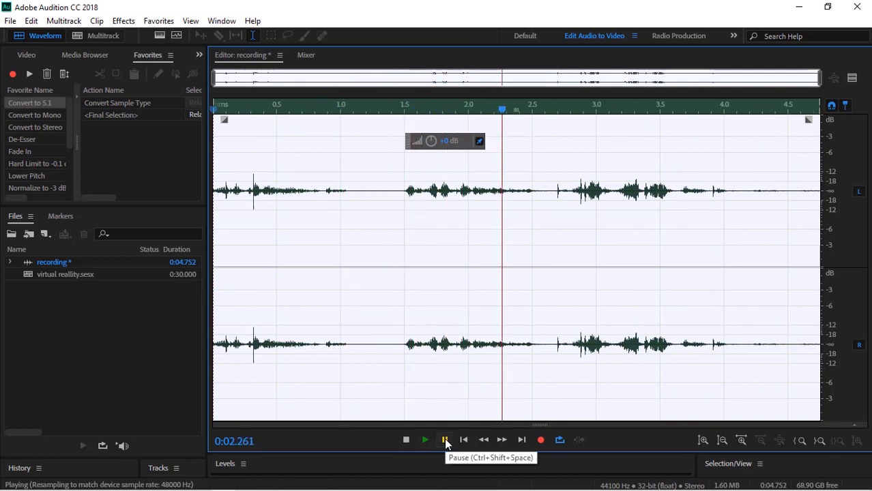
key(Delete)
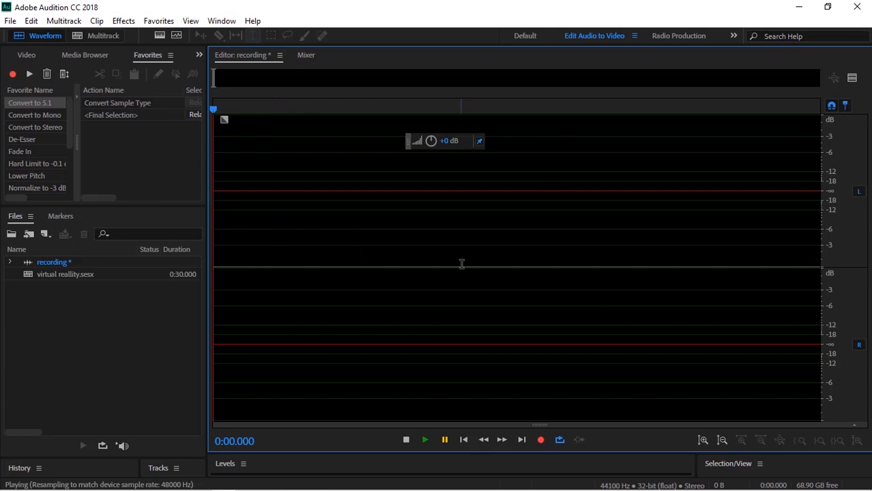
- Record a second voice take of about 8 seconds, stop it and undo it
click(540, 441)
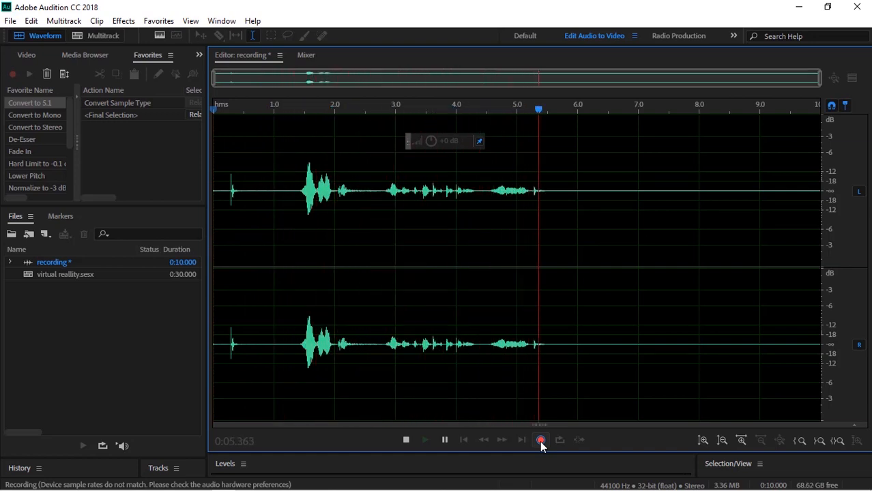
click(445, 440)
drag(736, 297, 134, 315)
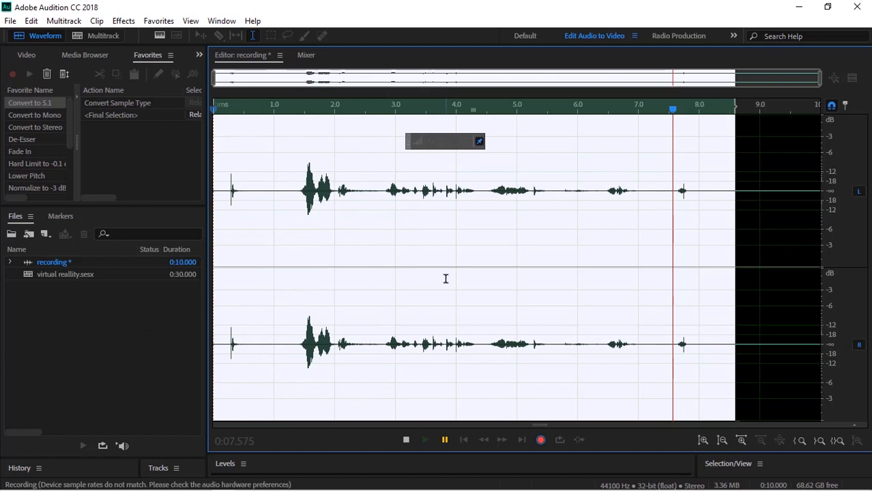
click(406, 440)
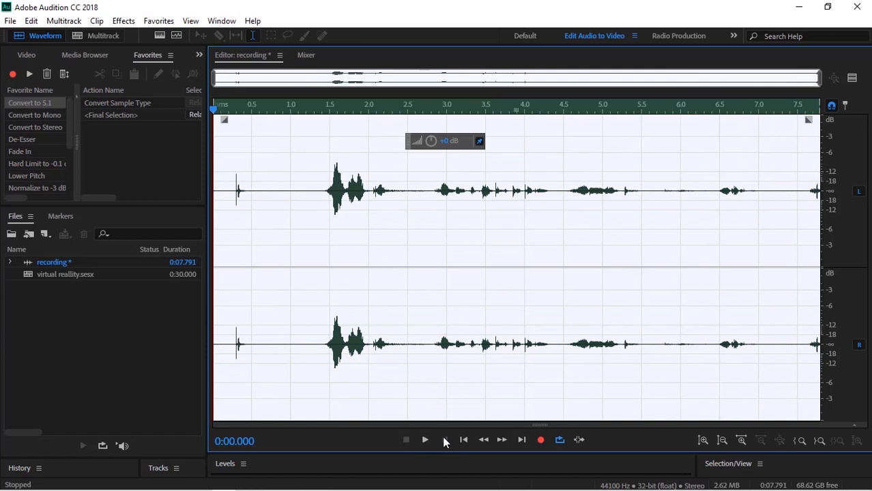
key(ctrl+z)
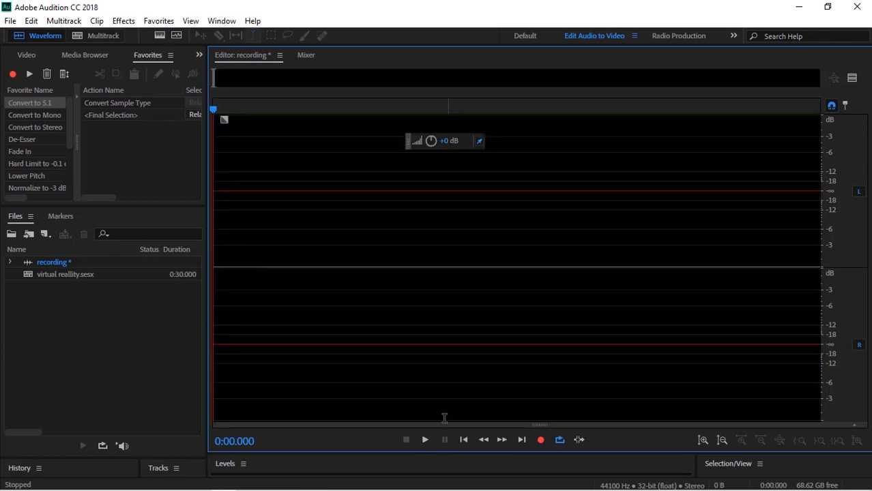
- Record a new voice take of about 10 seconds in the empty file and stop
click(541, 441)
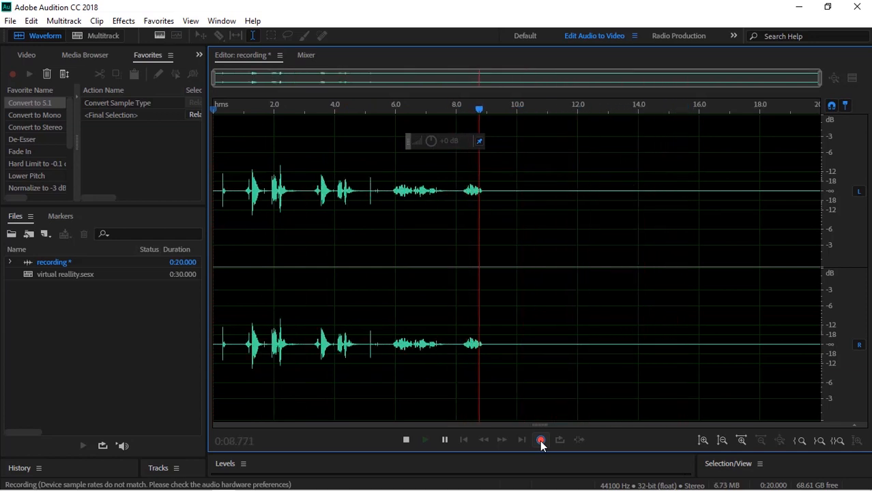
click(445, 441)
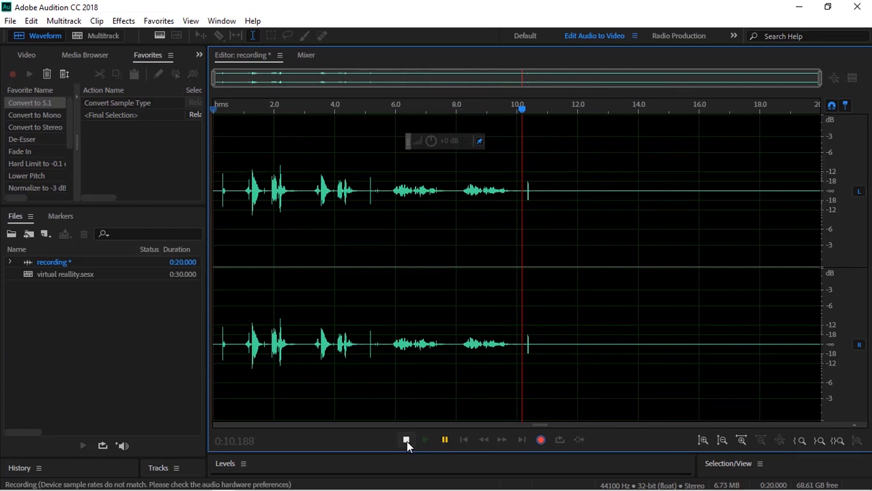
click(406, 441)
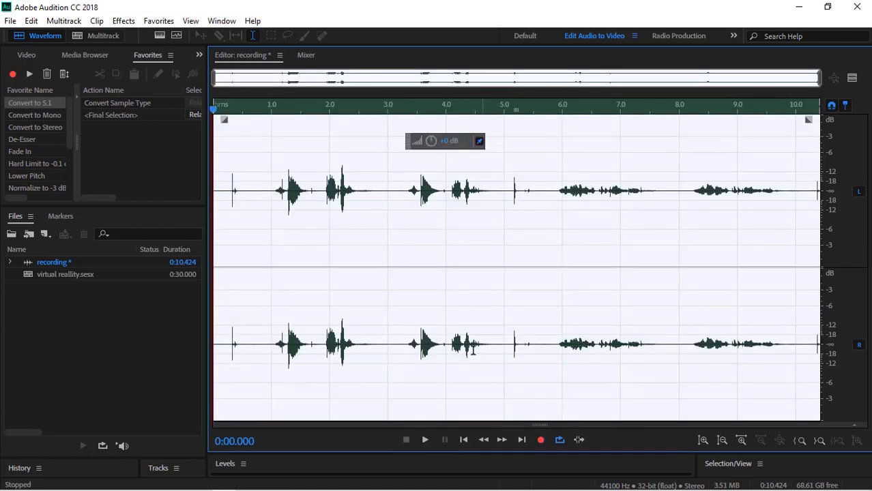
- Preview the click noise just after 5.0 s and cut out the section from about 5.0 to 5.6 s
click(505, 330)
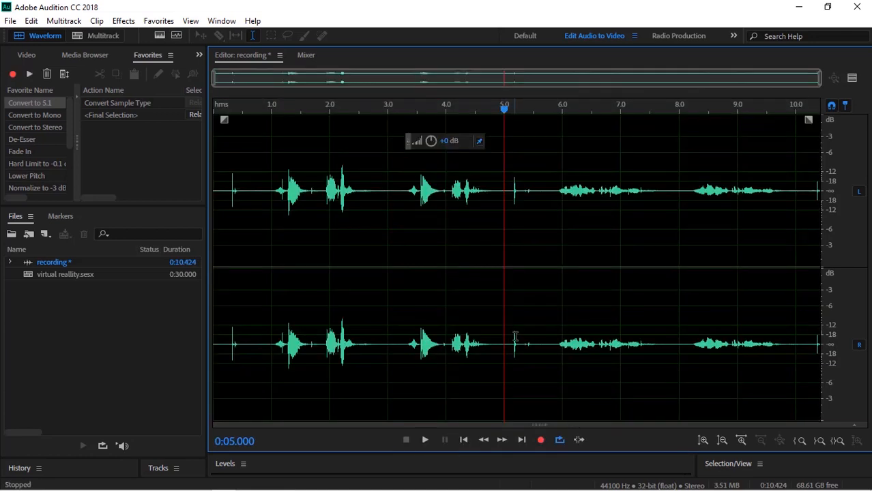
key(space)
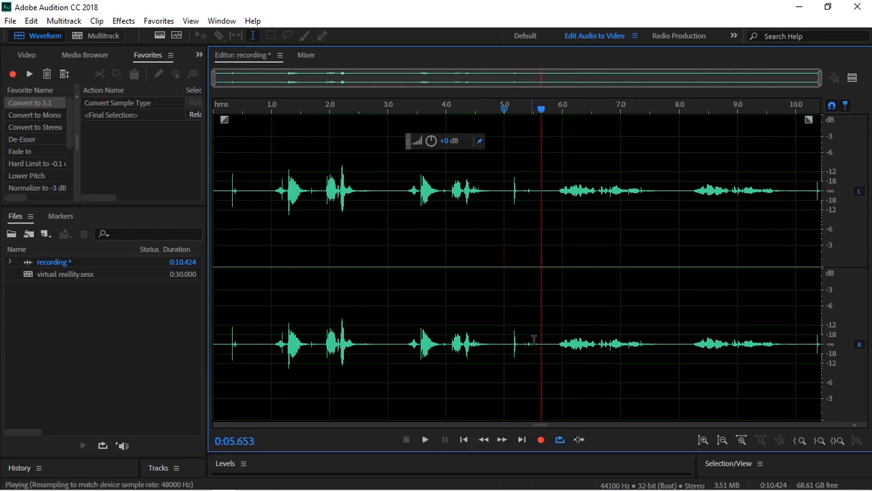
drag(539, 340, 506, 336)
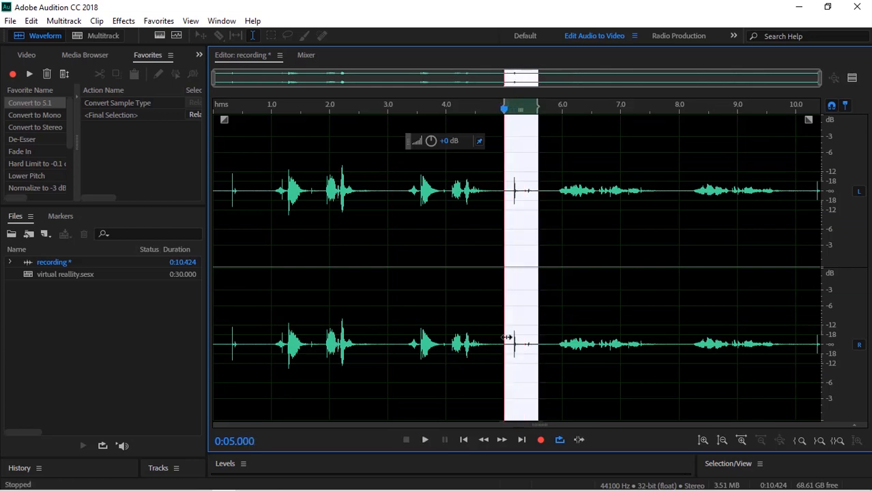
key(Delete)
- Cut the opening click and silence, removing about the first 0.7 s of the recording
drag(257, 308, 237, 311)
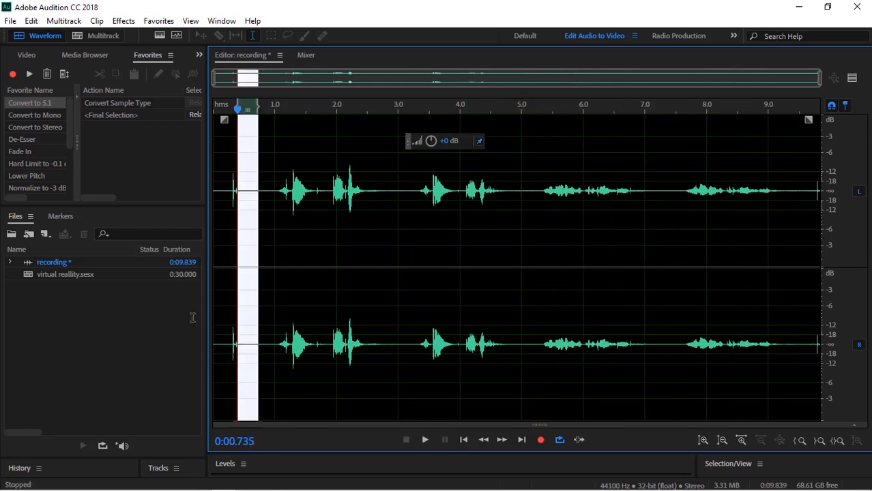
key(shift+Home)
key(Delete)
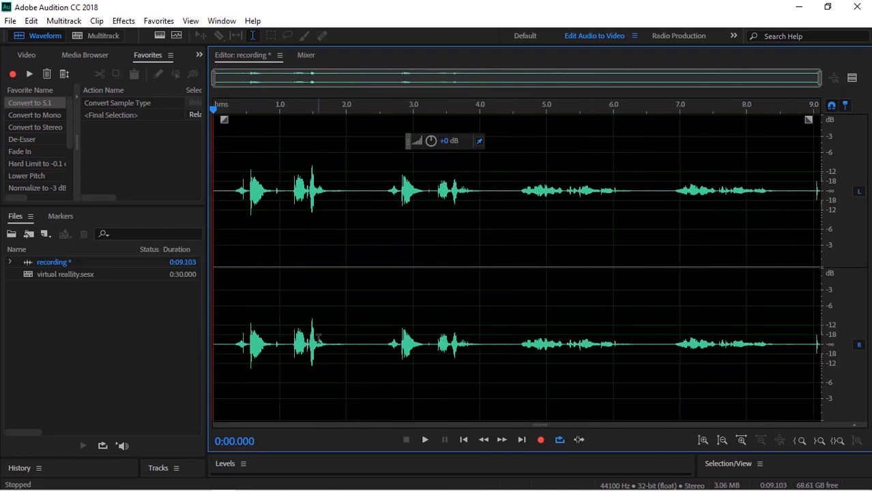
- Amplify the quiet phrase from about 4.5 to 6.3 s by about 8.1 dB and boost the phrase from about 6.9 to 8.4 s
drag(514, 344, 634, 352)
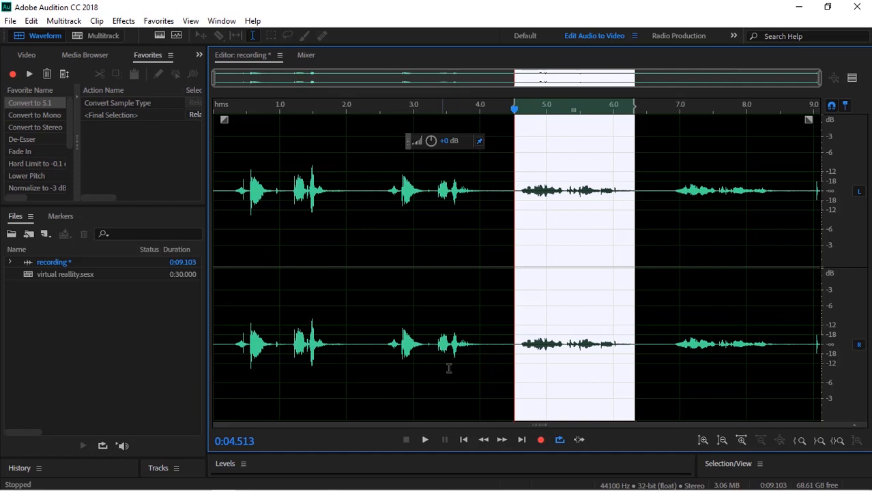
drag(431, 140, 442, 135)
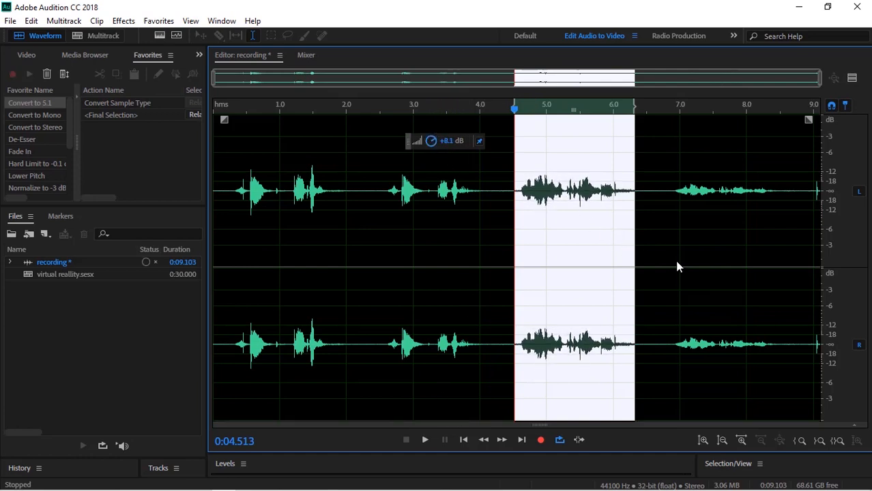
drag(672, 244, 776, 257)
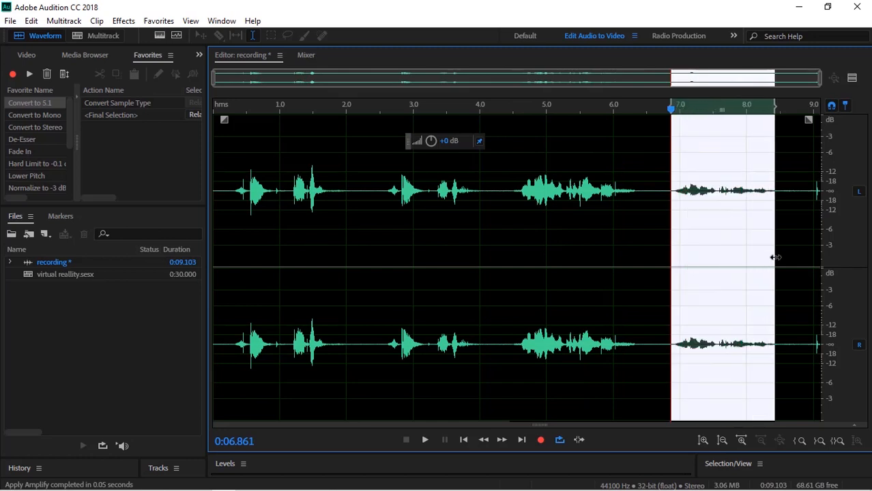
drag(432, 141, 443, 131)
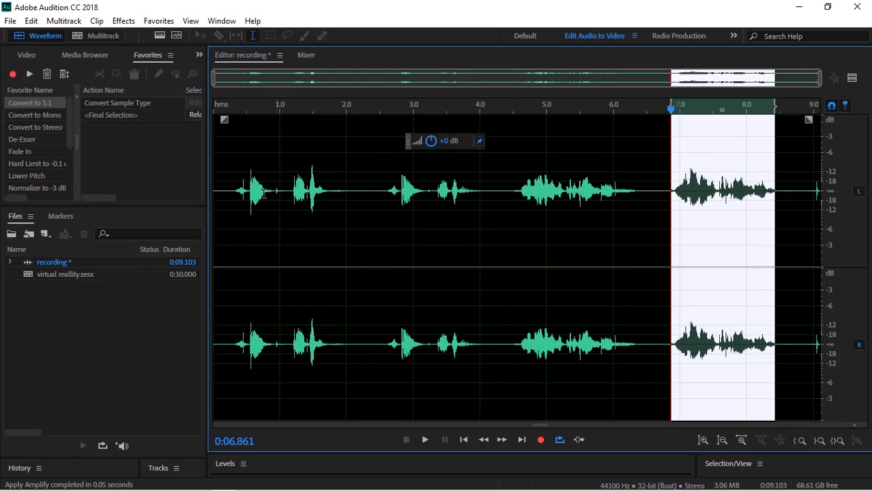
- Play the recording through from near its start and cut the click at the end, from about 8.9 s onward
click(232, 208)
key(space)
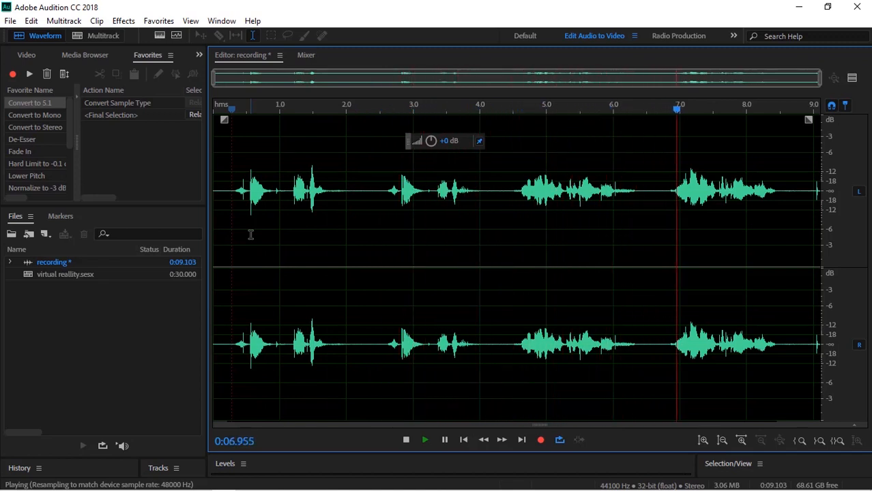
key(space)
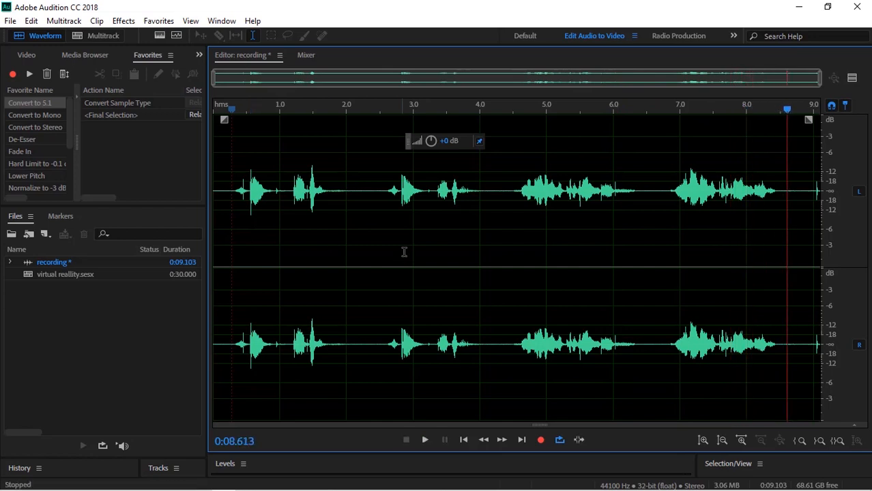
drag(808, 212, 846, 217)
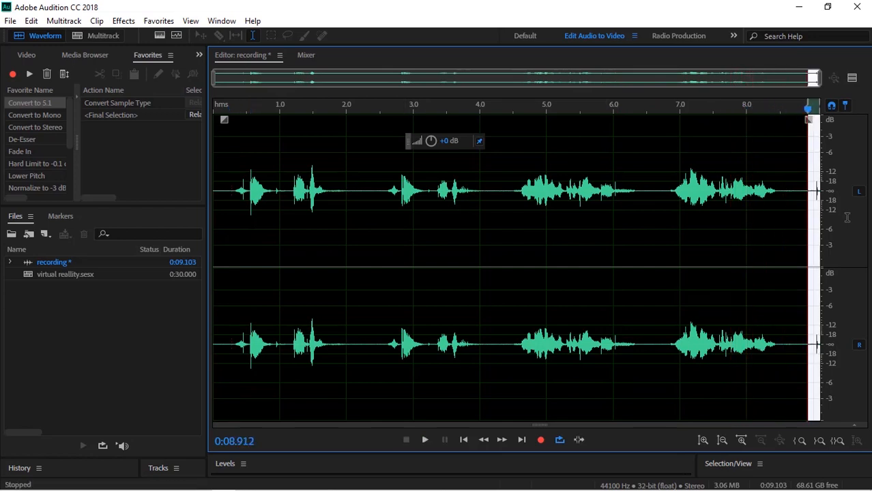
key(Delete)
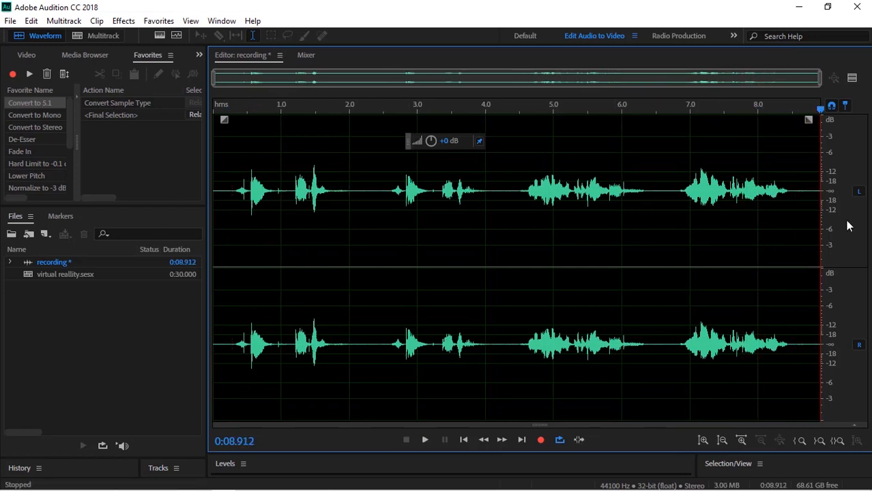
- Place the playhead near the start of the recording and select its entire waveform
click(234, 245)
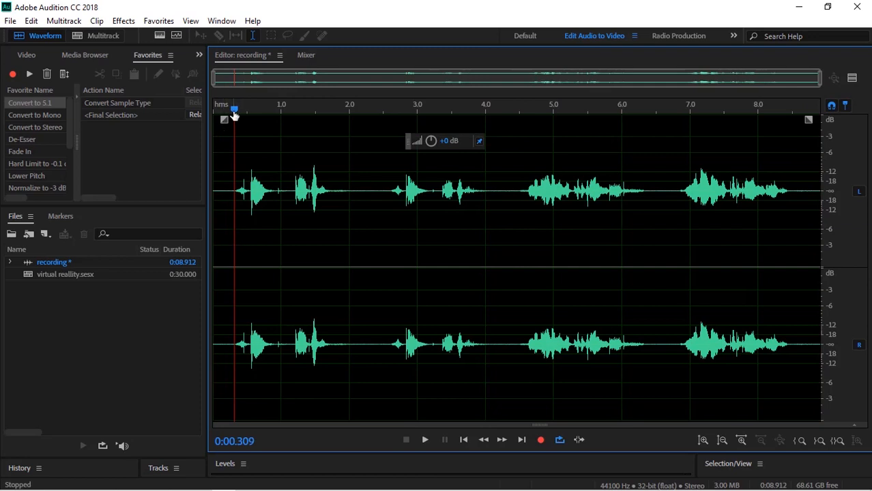
drag(234, 113, 219, 114)
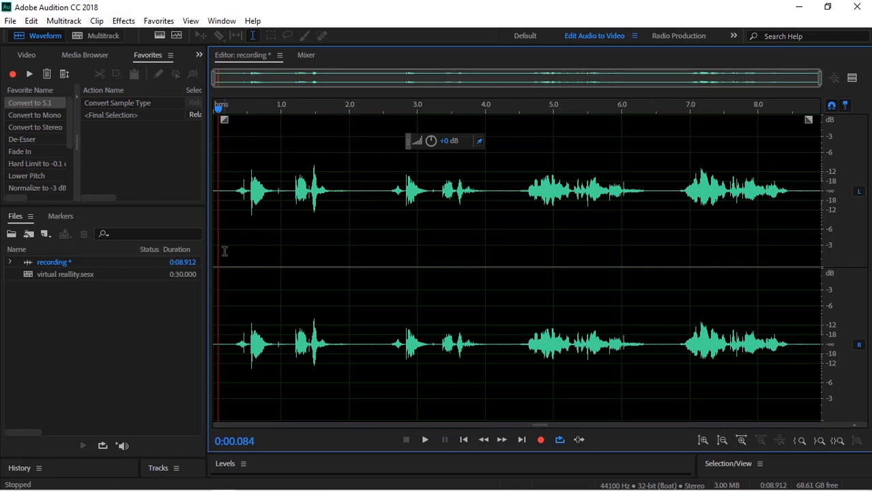
key(ctrl+a)
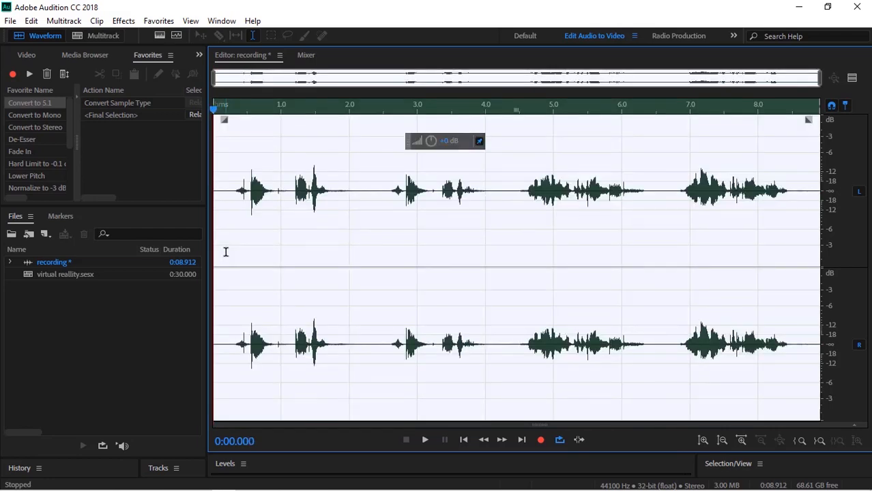
- Export the recording as recording.wav in Wave PCM format to D:\virtua technology full\audition class 58
click(11, 20)
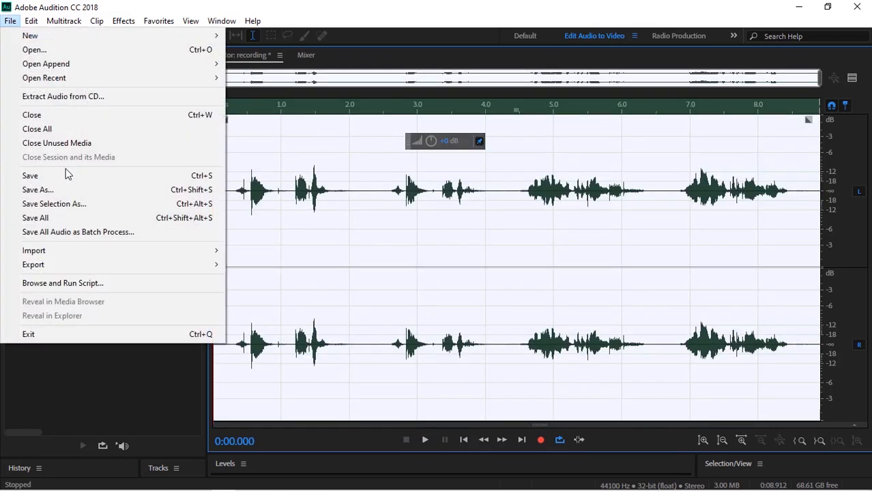
mouse_move(84, 270)
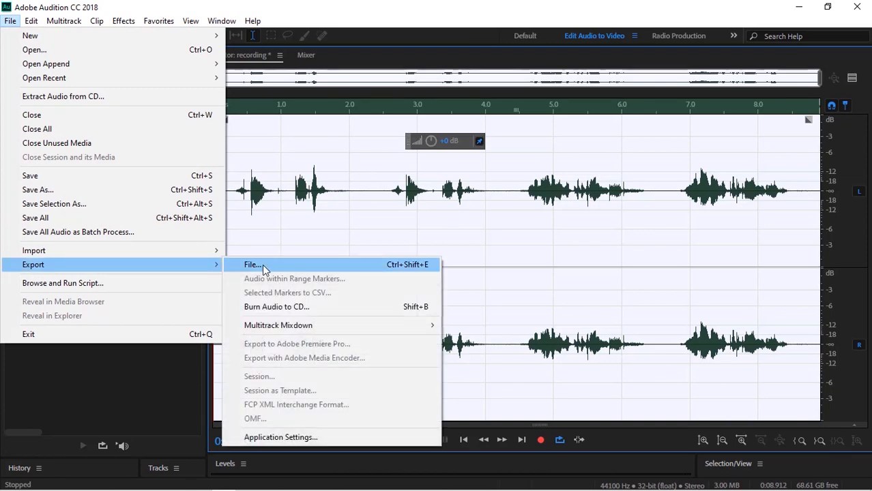
click(265, 268)
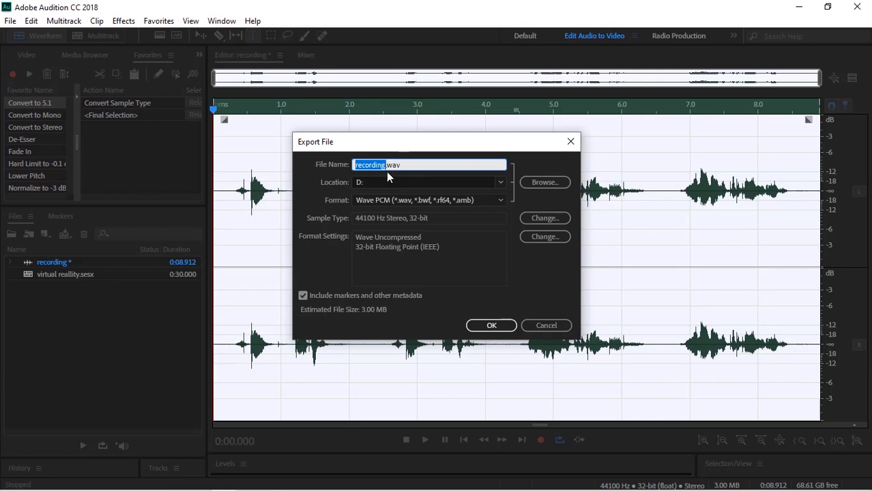
click(544, 181)
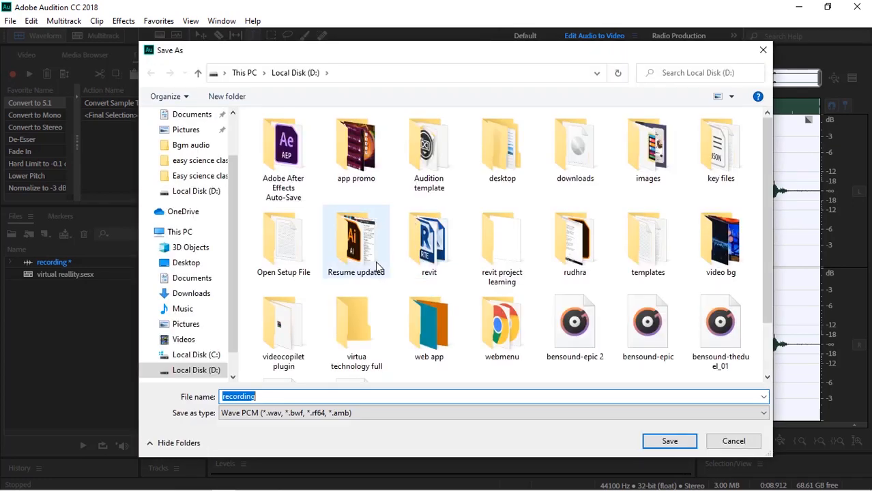
scroll(484, 301, down, 1)
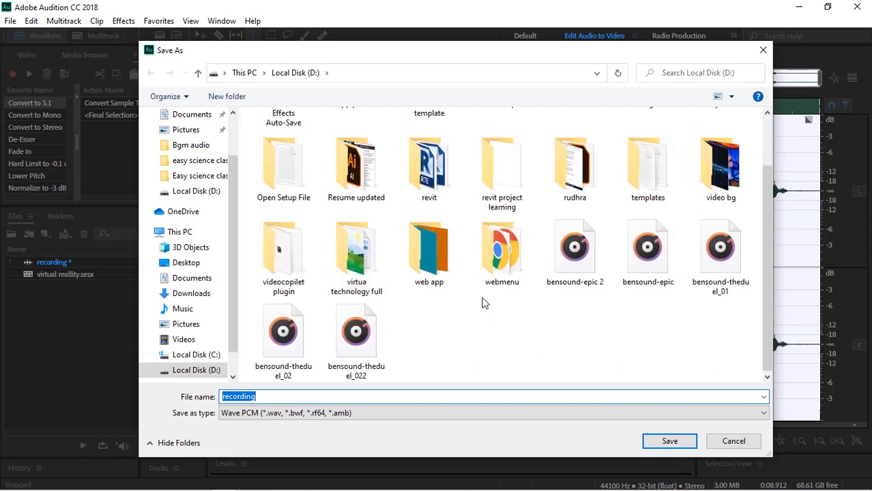
double_click(356, 250)
scroll(486, 264, down, 2)
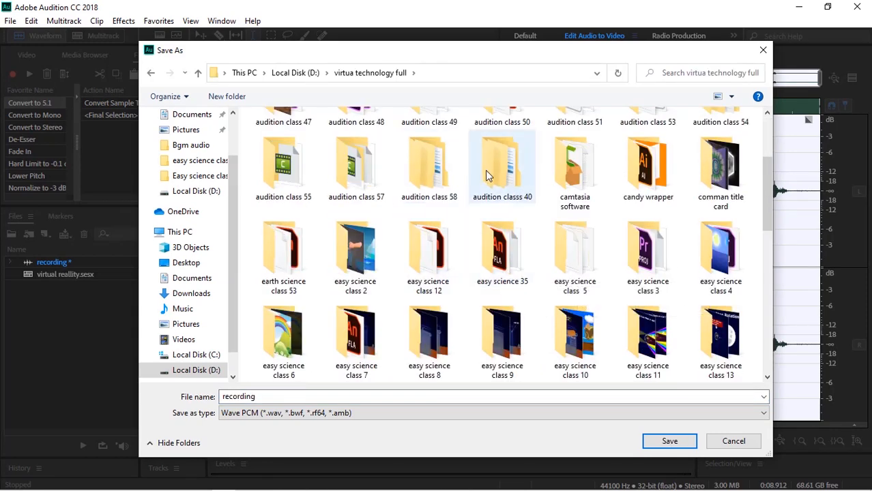
double_click(421, 179)
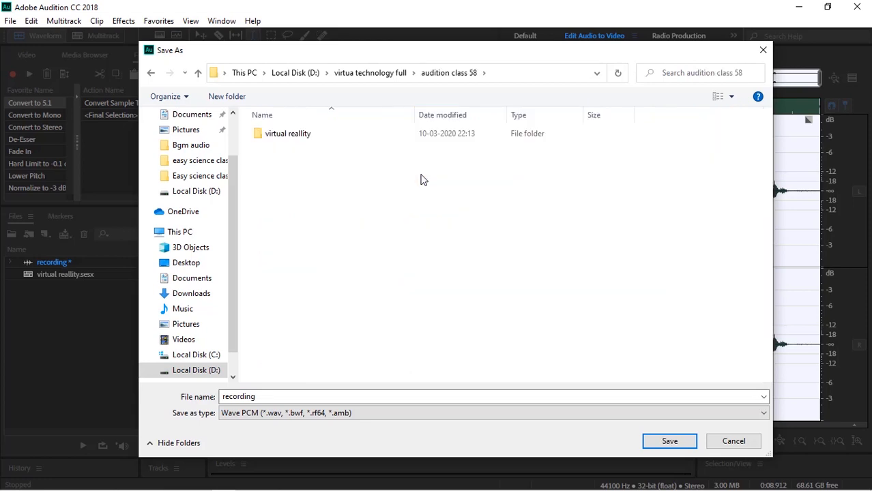
click(668, 443)
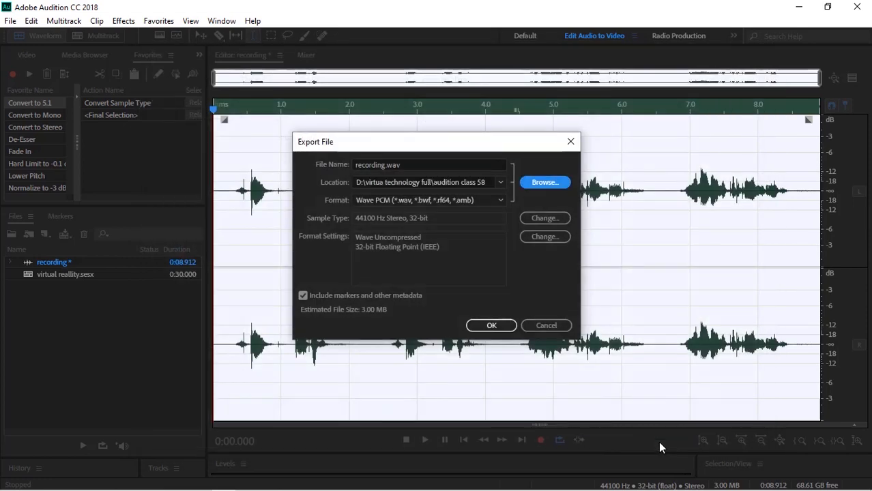
click(503, 328)
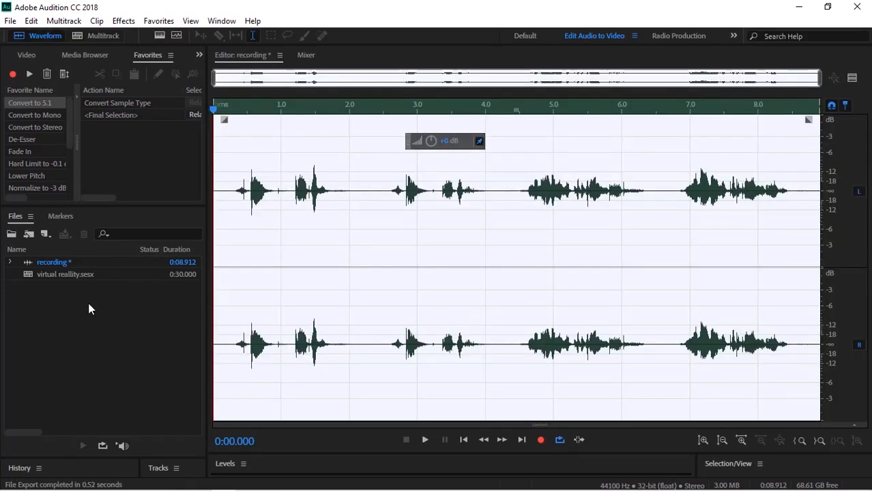
- Open the virtual reallity.sesx session and place the recording at the start of the Left Front track
click(67, 290)
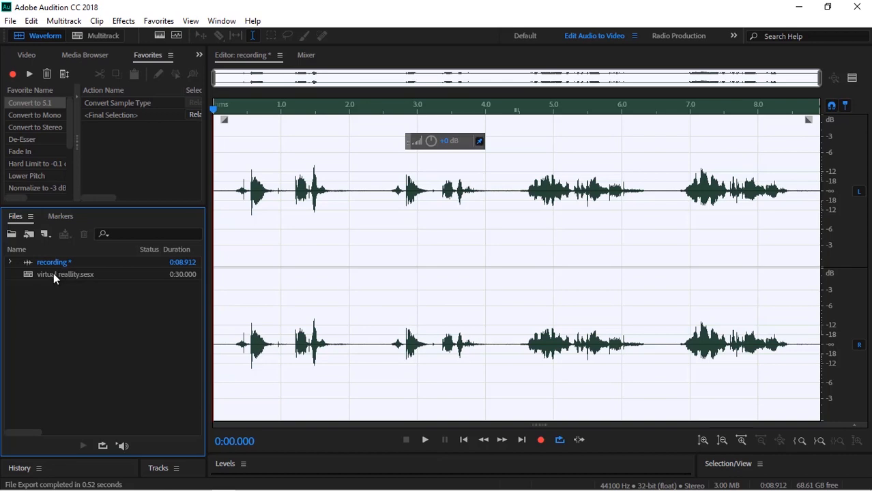
double_click(53, 273)
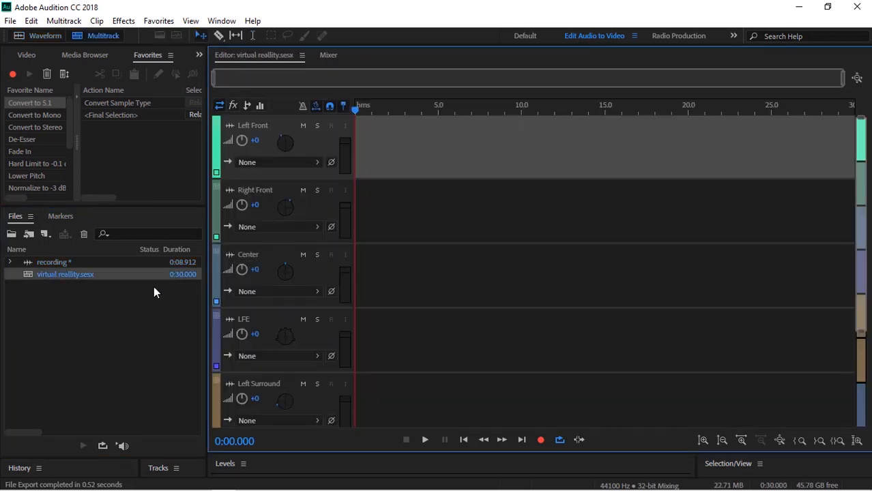
drag(41, 261, 342, 167)
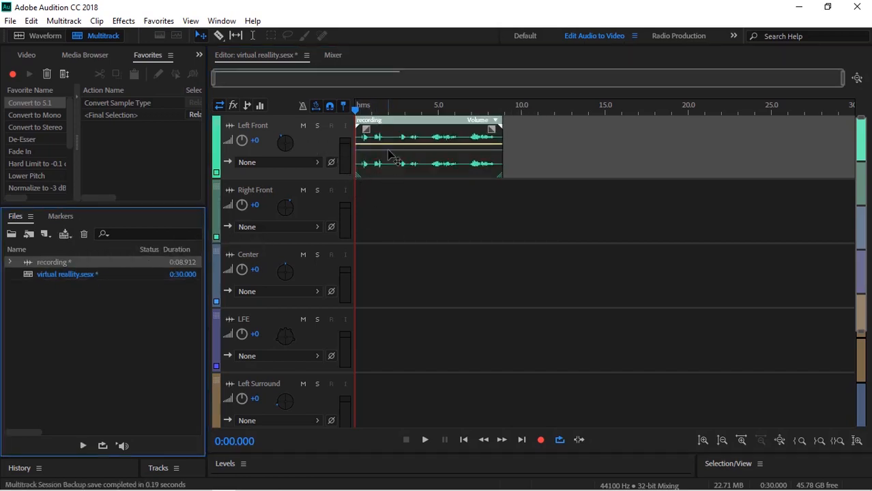
- Play the Left Front clip from its start and place the playhead after the first phrase, at about 1.8 s
key(space)
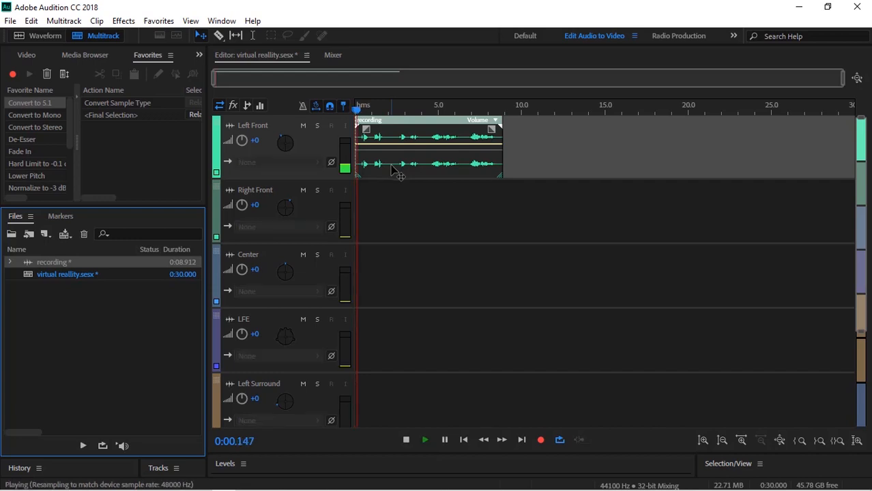
key(space)
key(space)
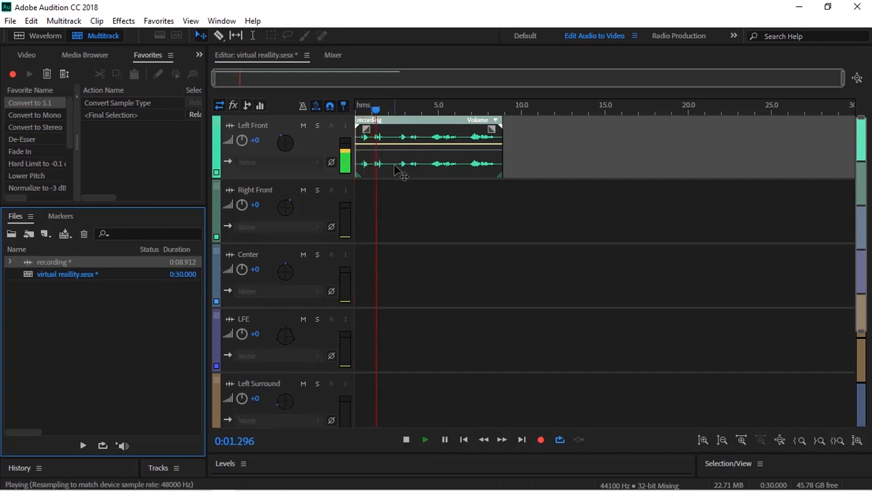
key(space)
drag(391, 115, 386, 113)
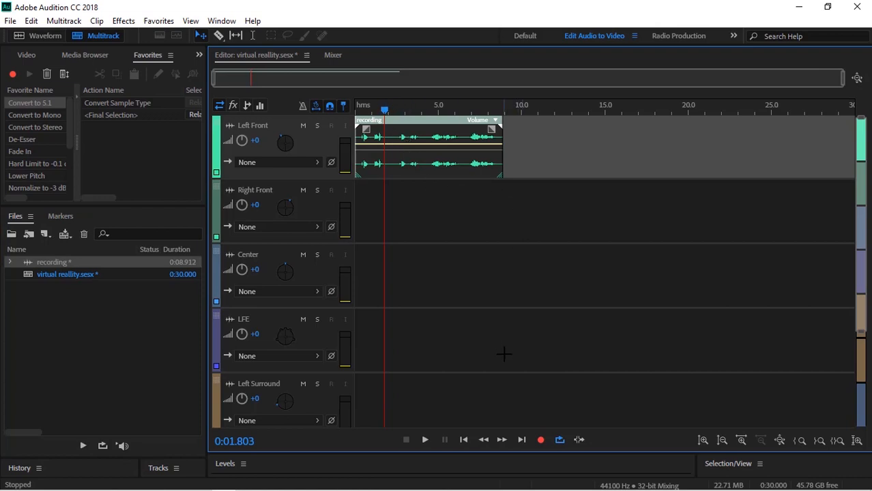
- Split the Left Front clip with the Razor tool between its phrases, at about 1.9, 4.1 and 6.5 s
click(219, 37)
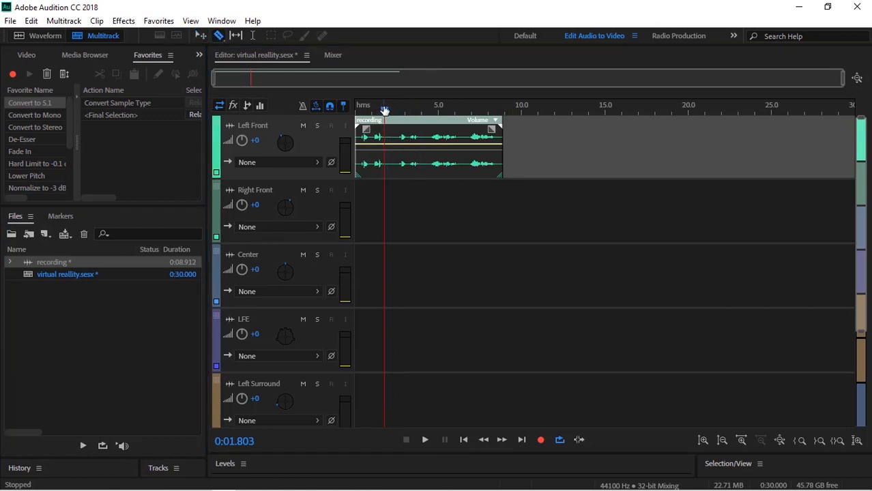
drag(384, 110, 387, 110)
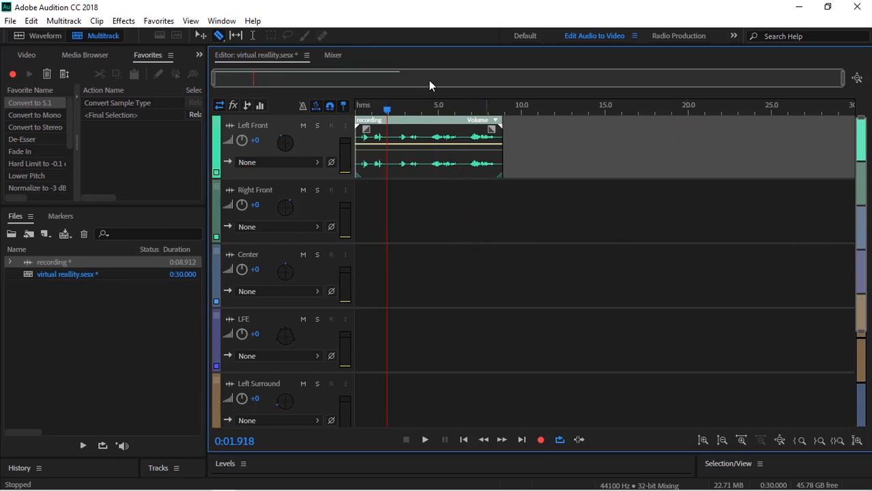
drag(846, 80, 654, 80)
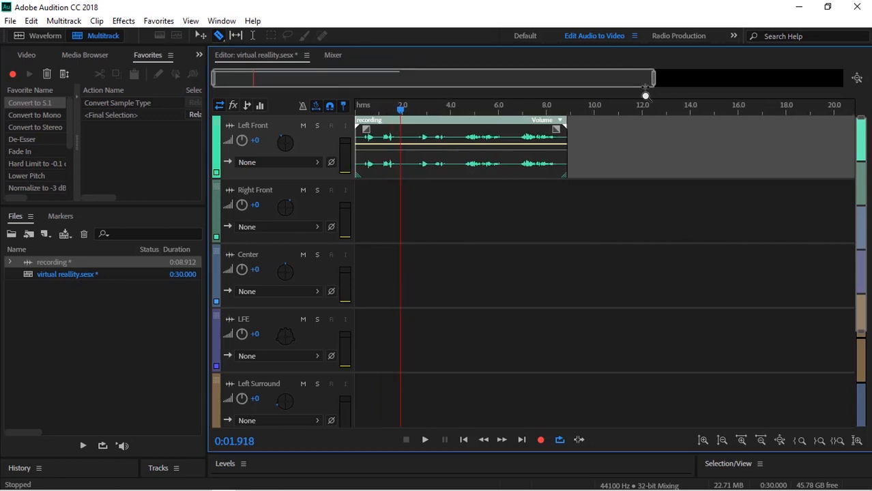
click(401, 147)
click(454, 149)
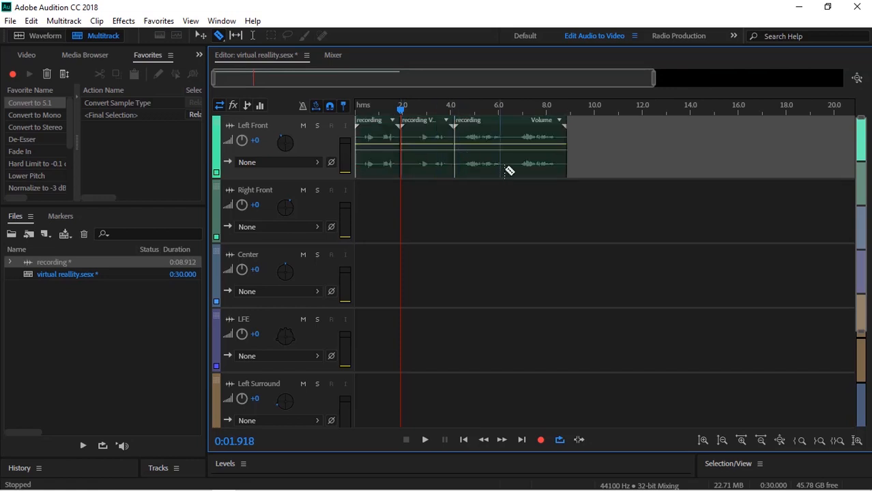
click(511, 151)
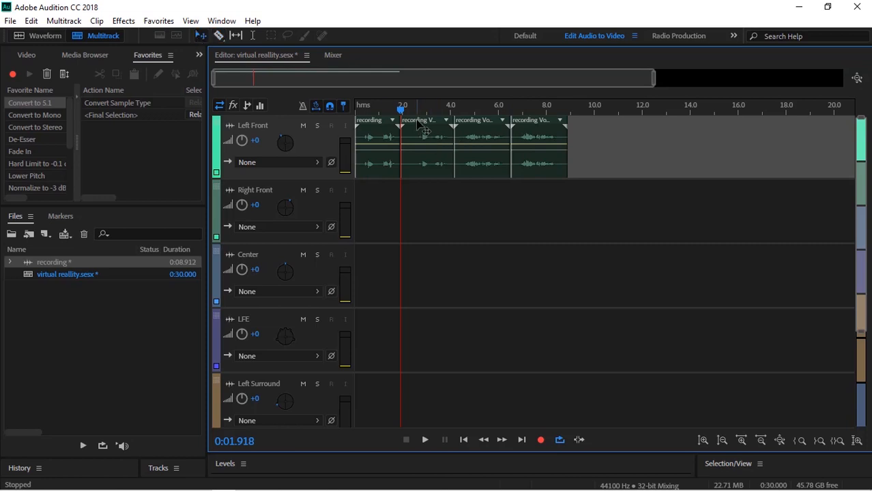
- Move the second, third and fourth pieces down to the Right Front, Center and LFE tracks, keeping their times
drag(418, 125, 417, 201)
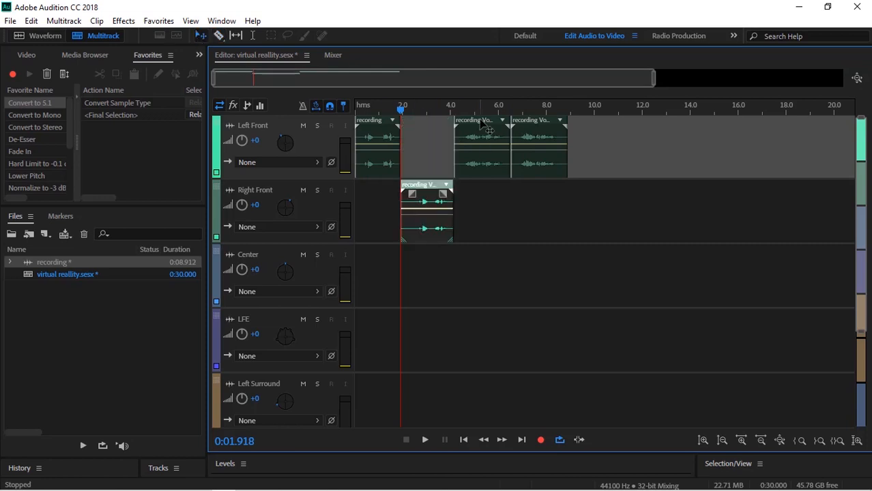
drag(486, 142, 483, 273)
drag(534, 137, 528, 332)
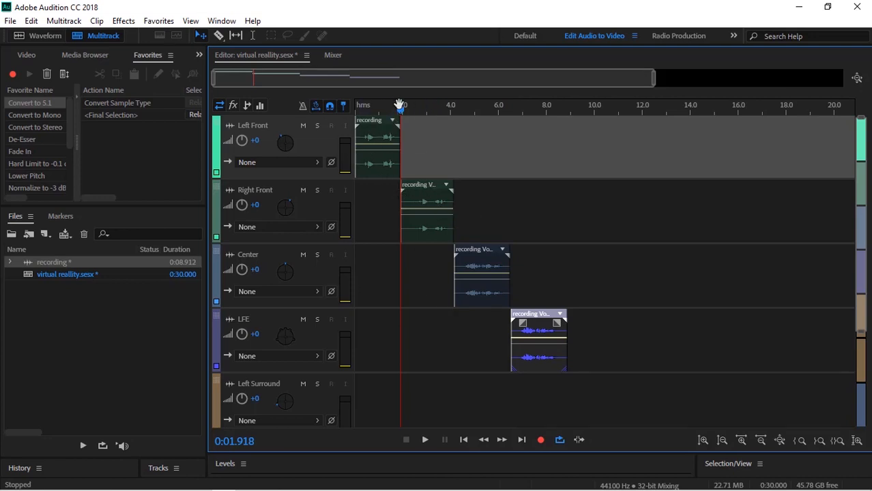
- Return the playhead to the start and move the fourth piece to Right Surround and the third to Left Surround
drag(400, 104, 355, 121)
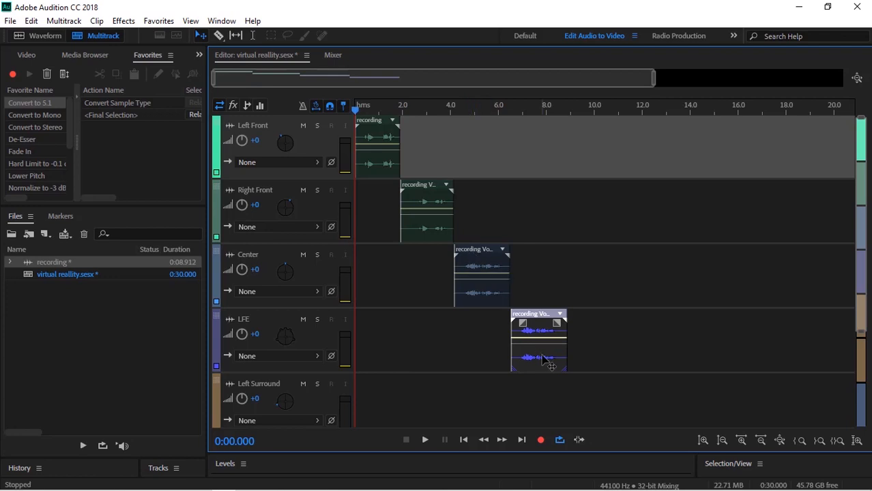
click(536, 318)
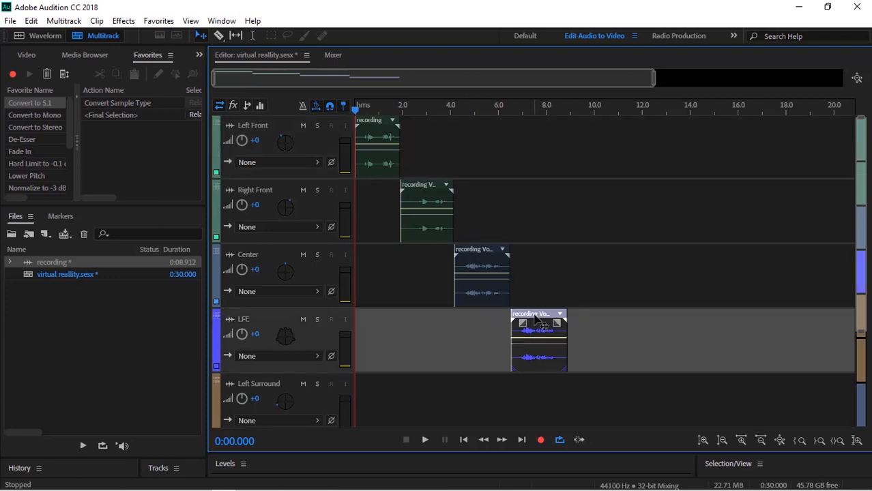
drag(548, 330, 539, 349)
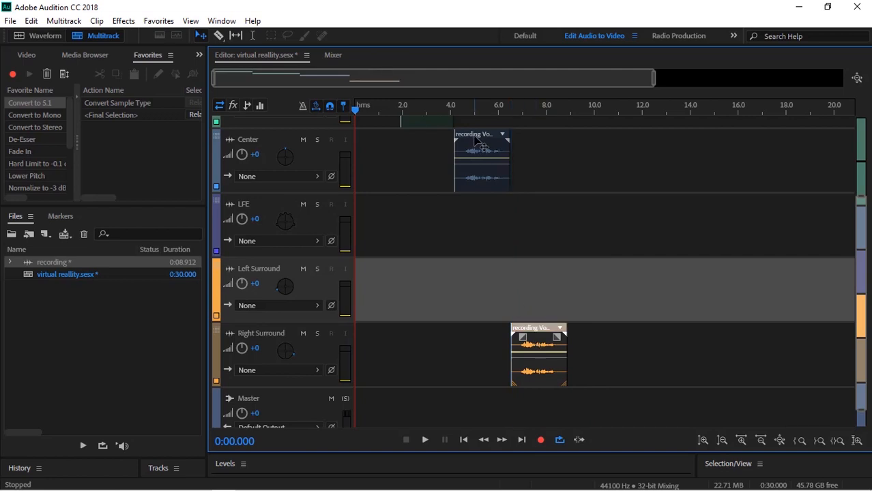
drag(476, 136, 476, 273)
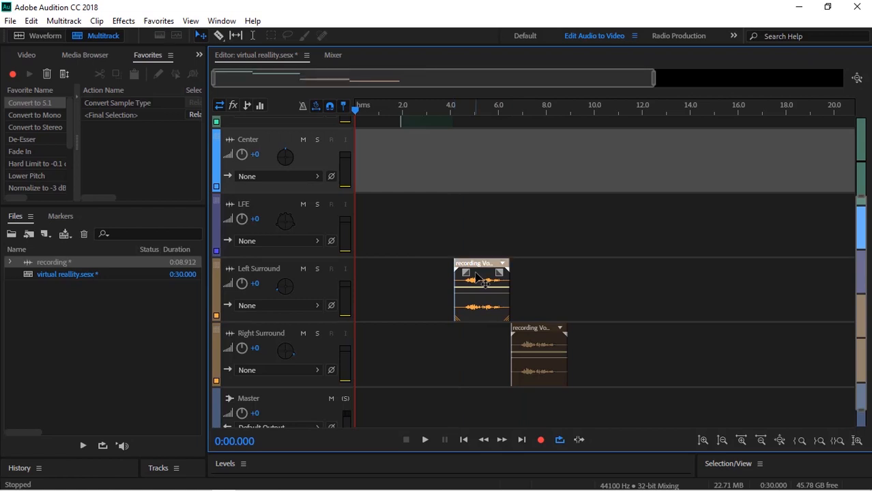
- Play the session repeatedly from the start to check the voice on each track, pausing at about 4.1 s
scroll(444, 255, up, 2)
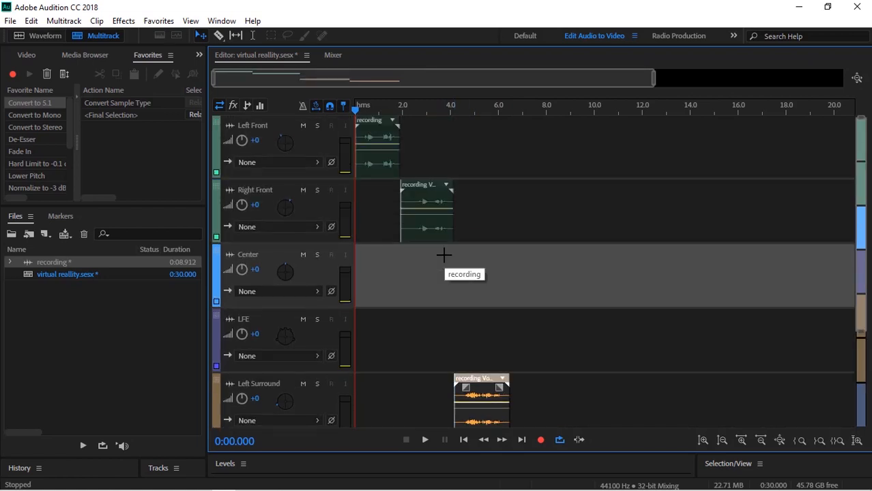
click(424, 440)
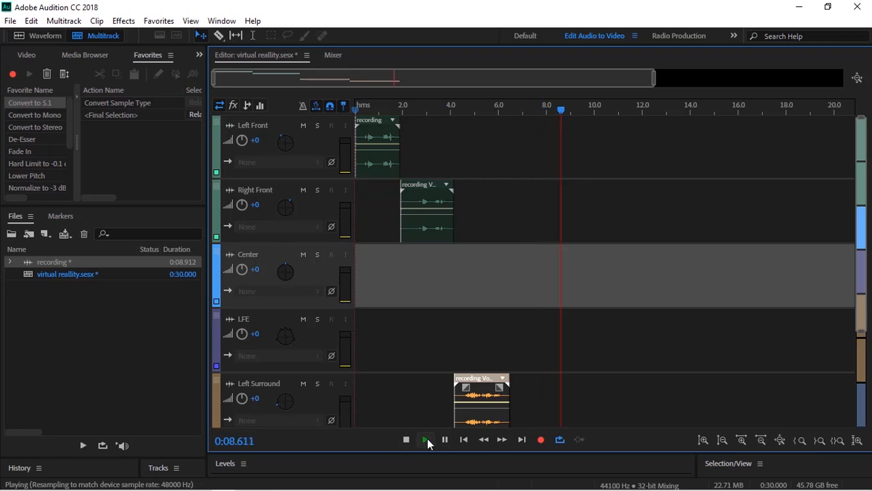
click(426, 438)
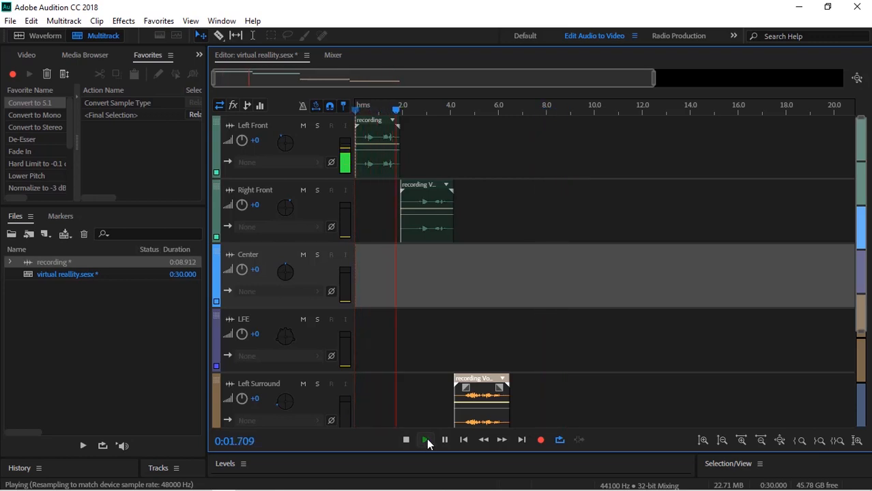
key(XF86AudioRaiseVolume)
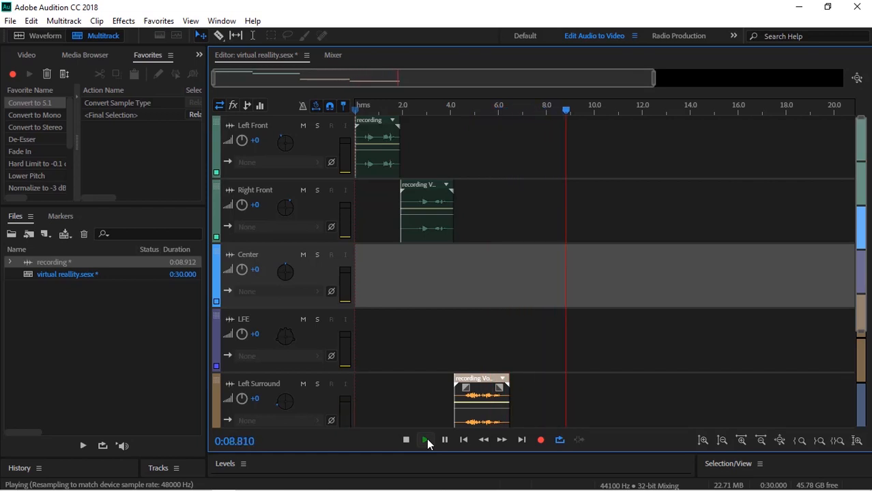
click(427, 438)
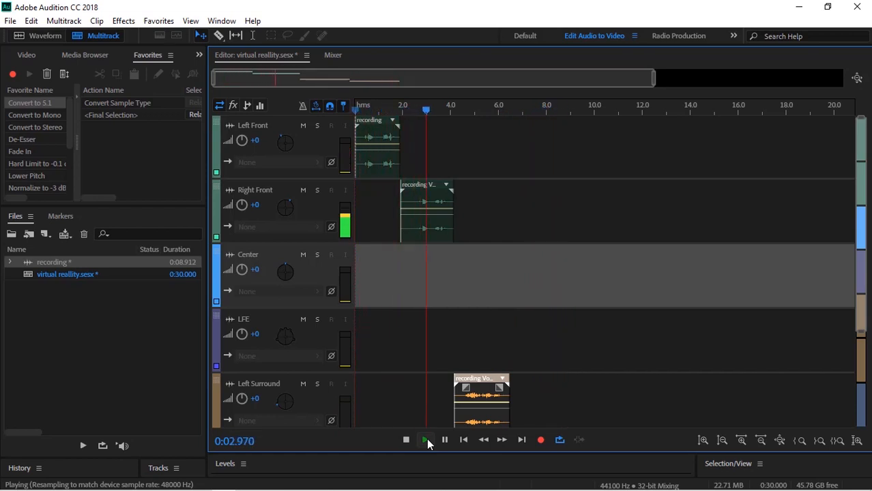
click(445, 440)
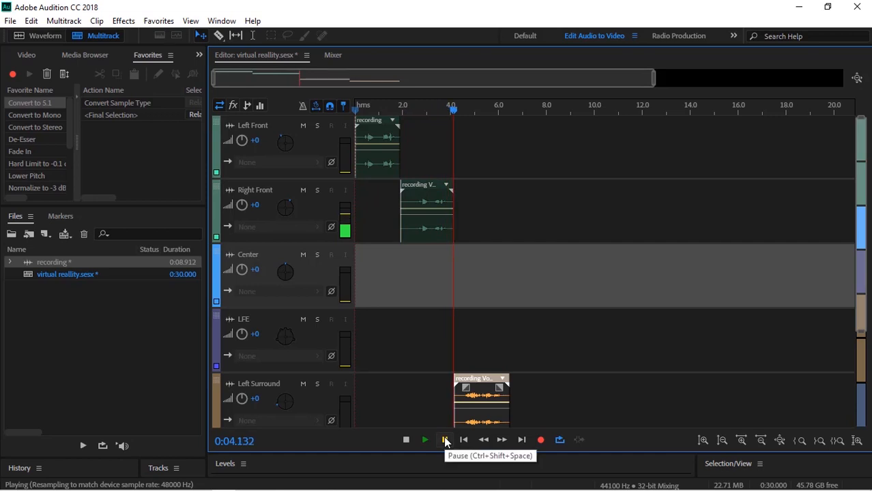
- Select the four voice clips across the front and surround tracks
scroll(538, 329, down, 3)
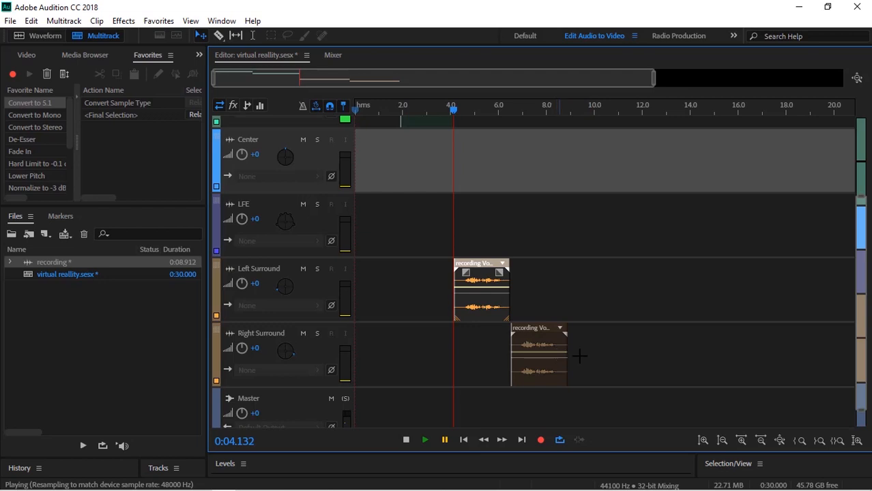
drag(589, 341, 152, 179)
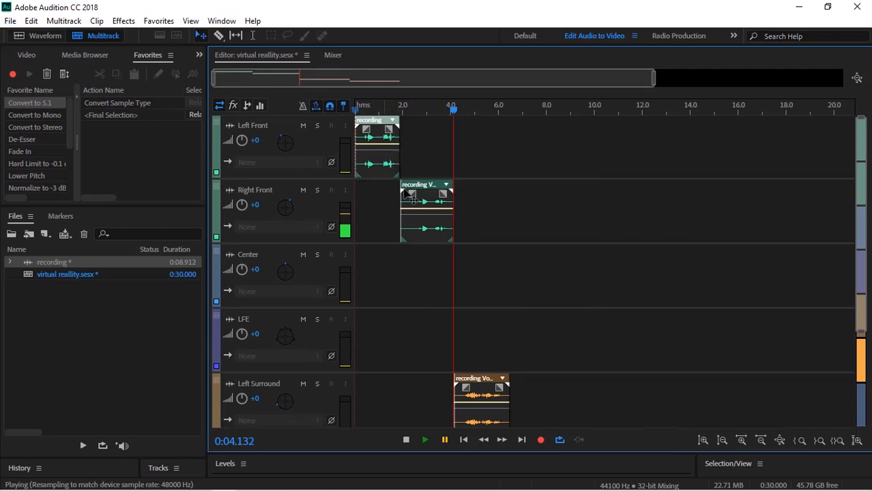
drag(628, 125, 352, 429)
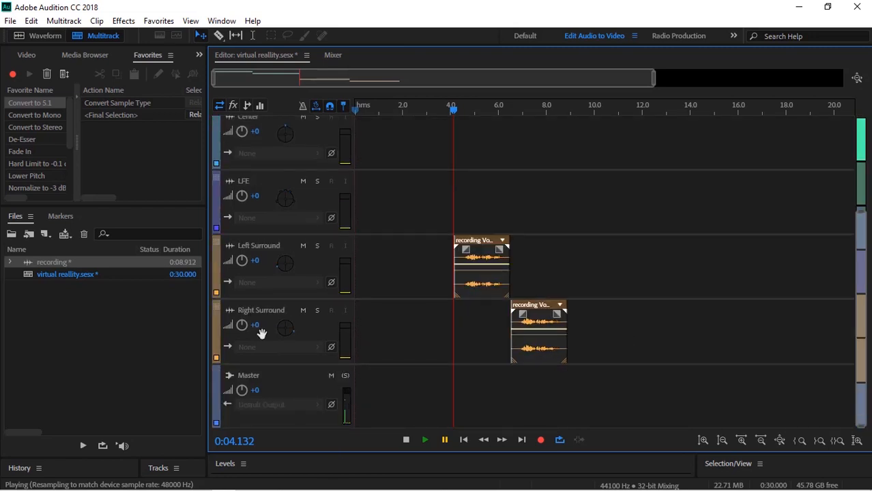
- Export a multitrack mixdown of the entire session as virtual reallity_mixdown.wav in Wave PCM format to the audition class 58 folder
click(12, 21)
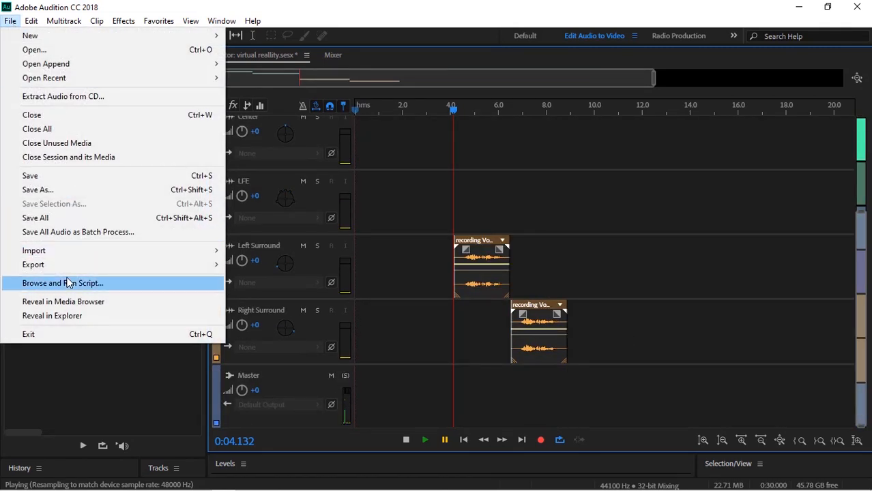
mouse_move(139, 273)
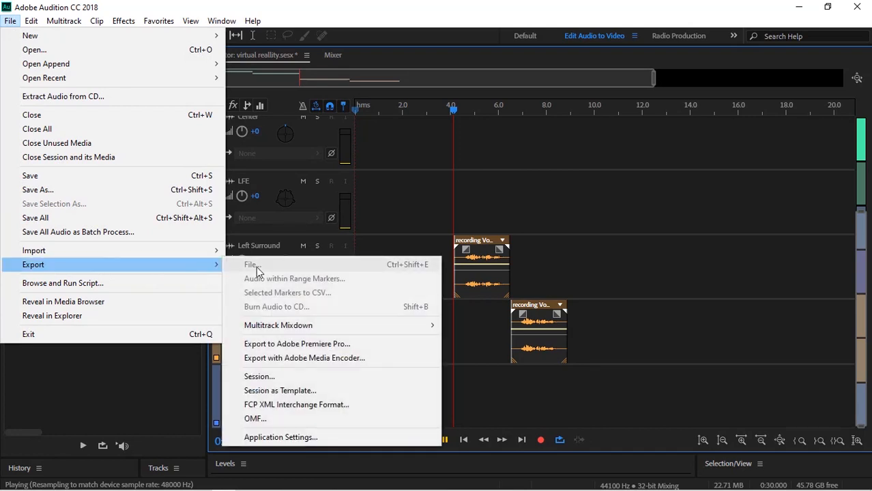
mouse_move(372, 327)
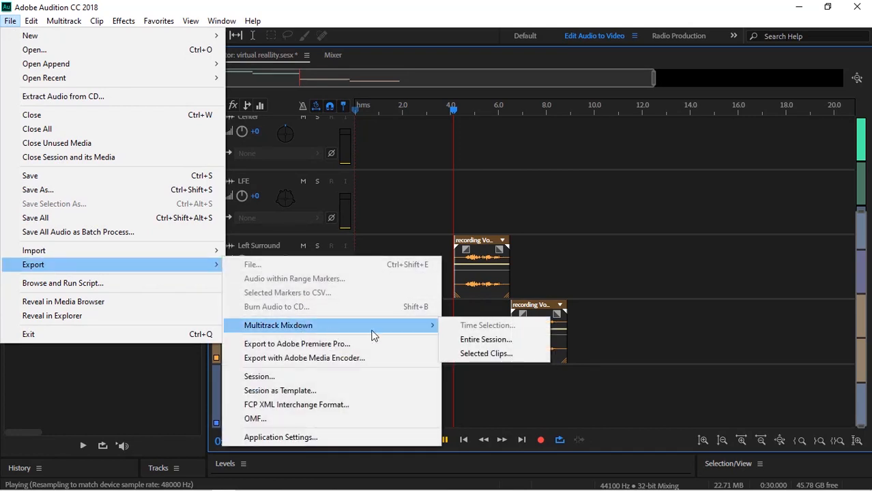
click(481, 341)
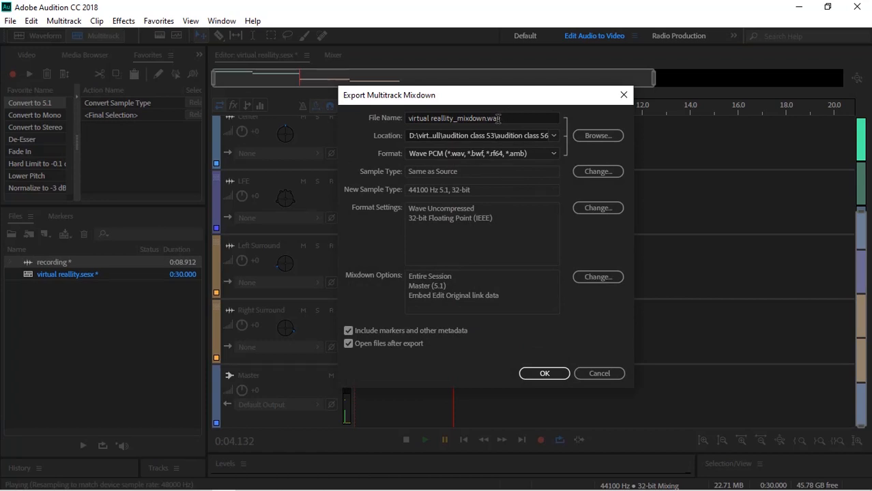
click(584, 136)
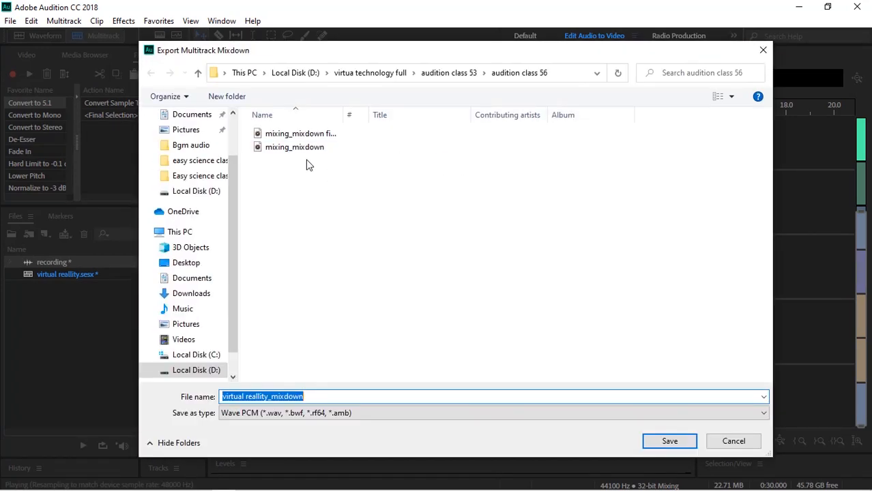
click(450, 73)
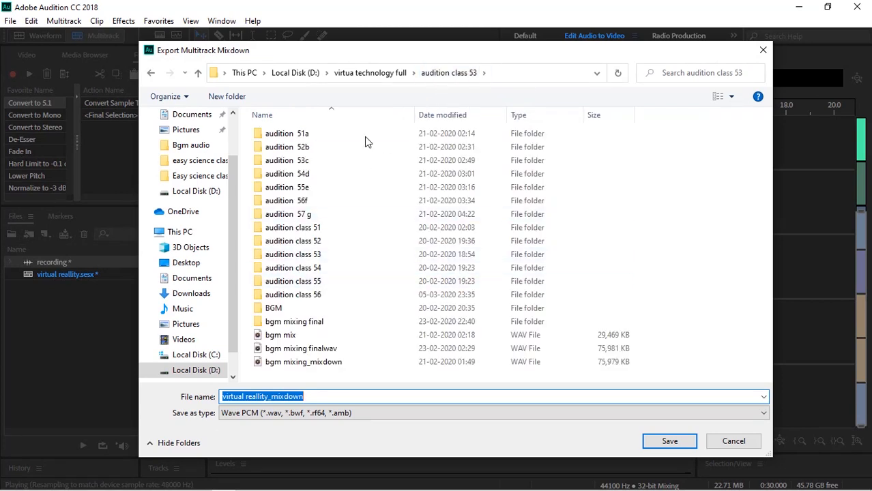
click(382, 73)
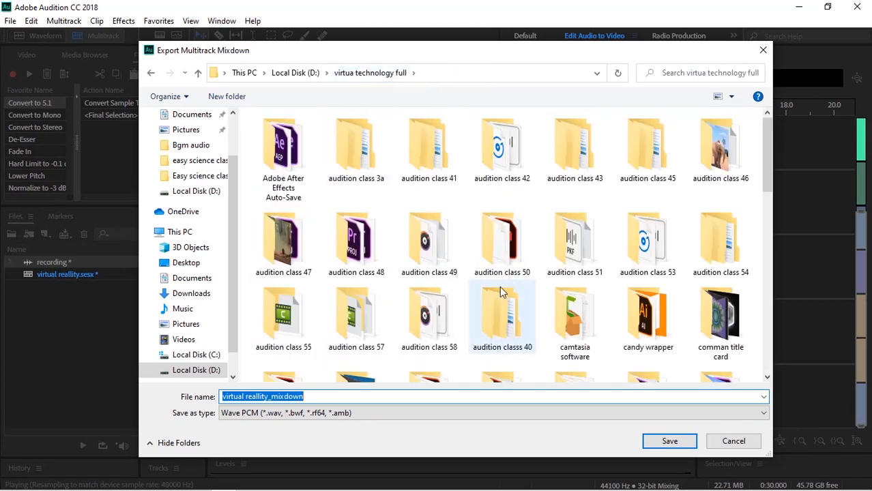
double_click(429, 314)
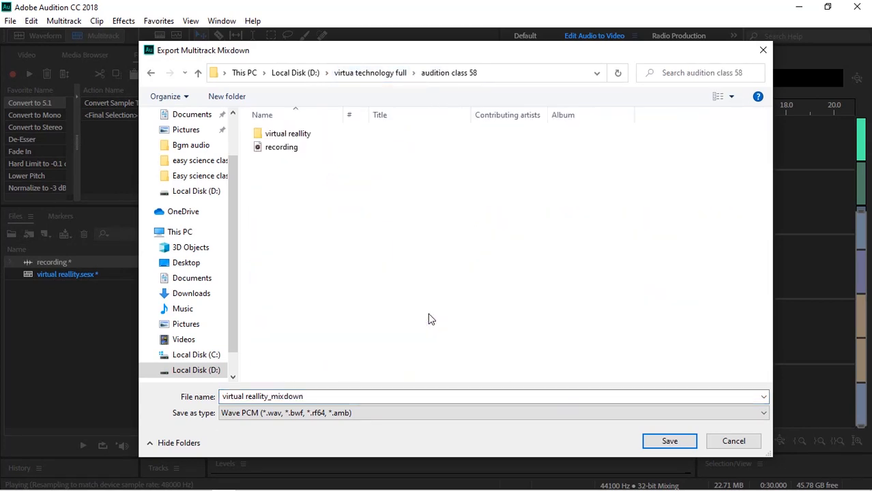
click(653, 444)
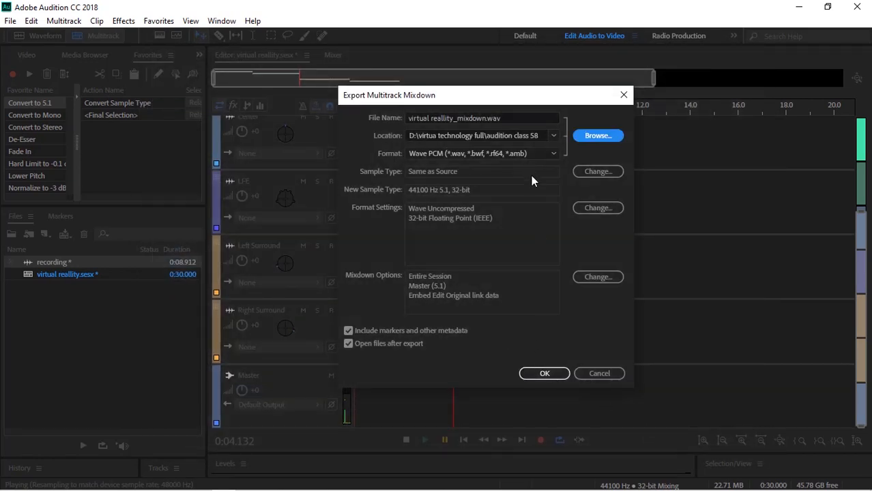
click(542, 374)
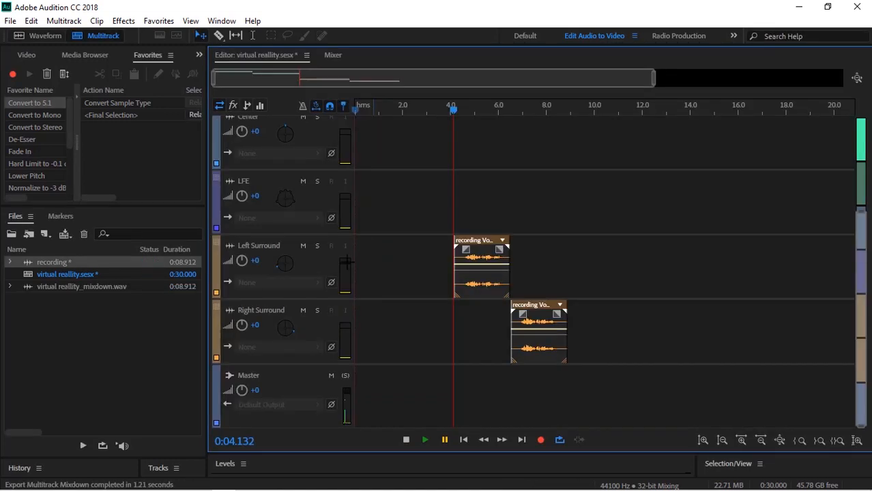
- Open virtual reallity_mixdown.wav in the waveform editor and play it from the start to about 7.8 s
click(66, 289)
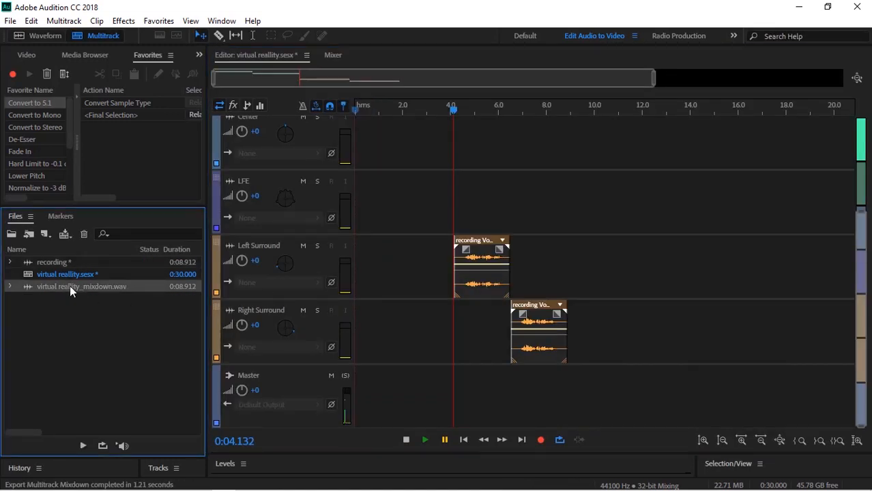
double_click(70, 285)
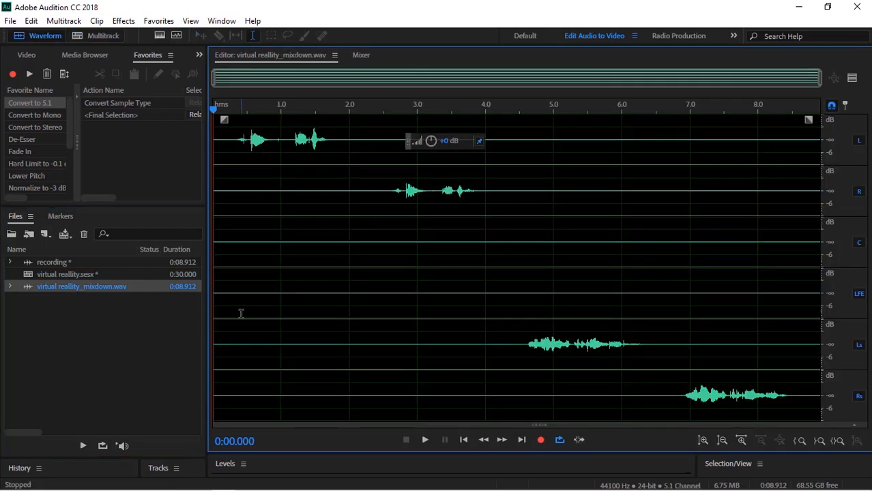
key(space)
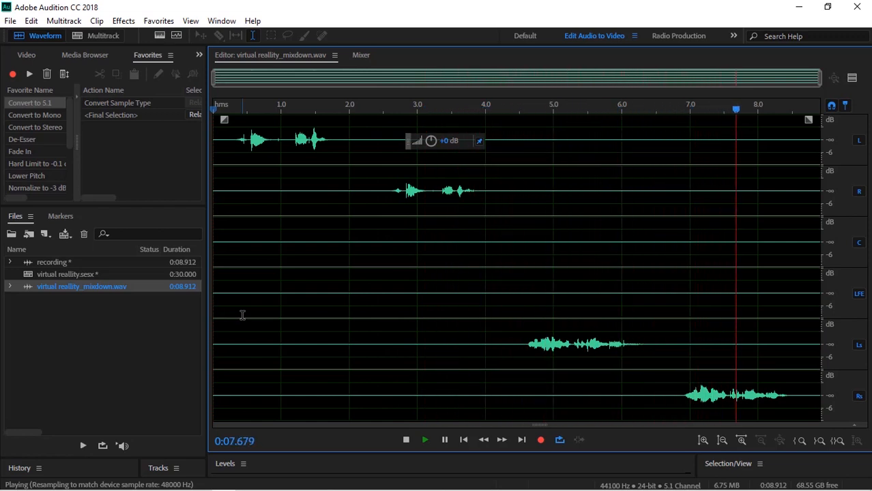
key(space)
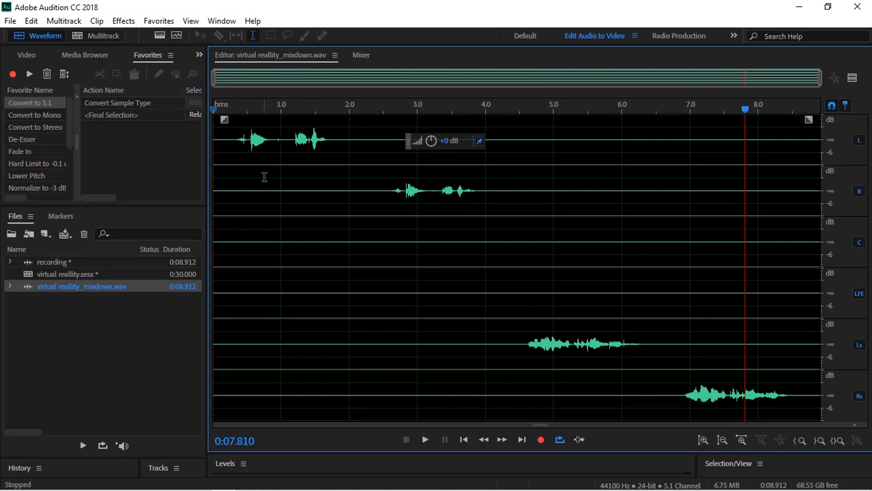
- Return the playhead to the start and amplify the whole mixdown by about 7 dB
drag(233, 110, 194, 113)
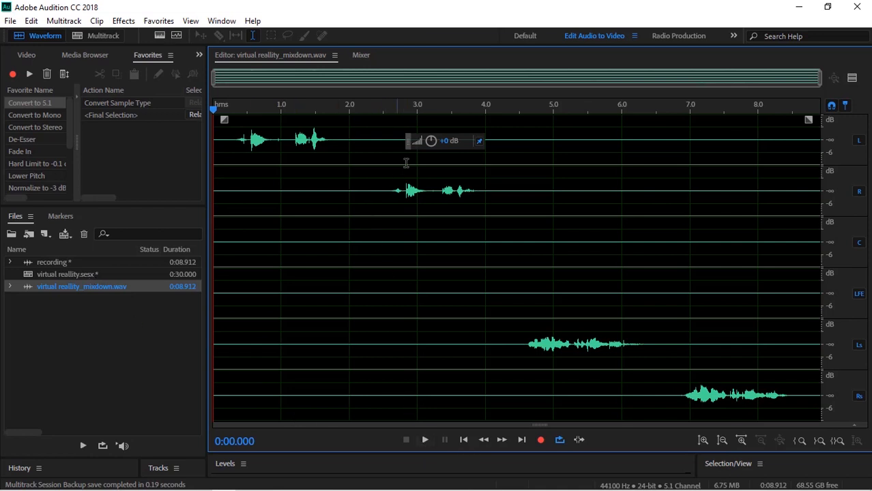
drag(431, 145, 438, 134)
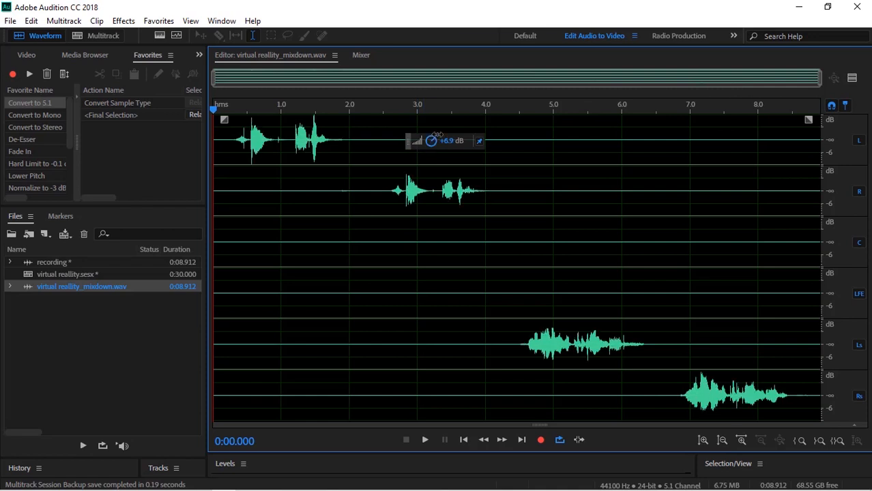
scroll(439, 134, up, 4)
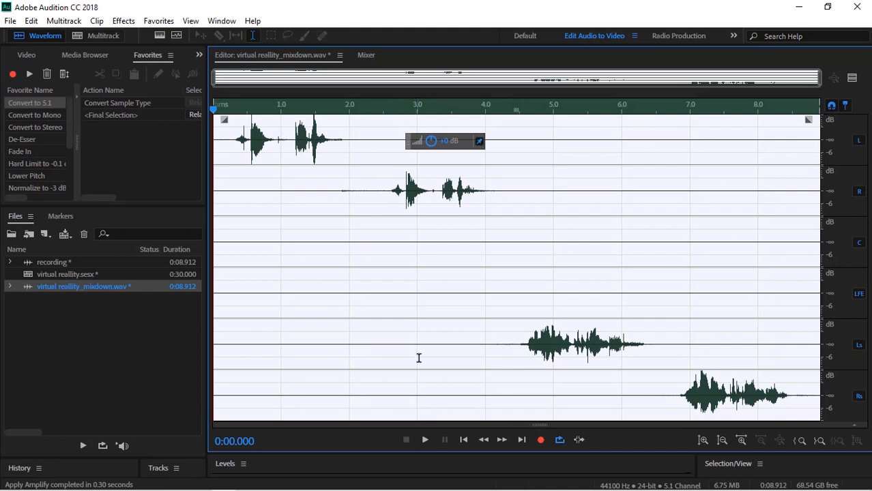
- Play the amplified mixdown to check its level and deselect the whole waveform
click(424, 441)
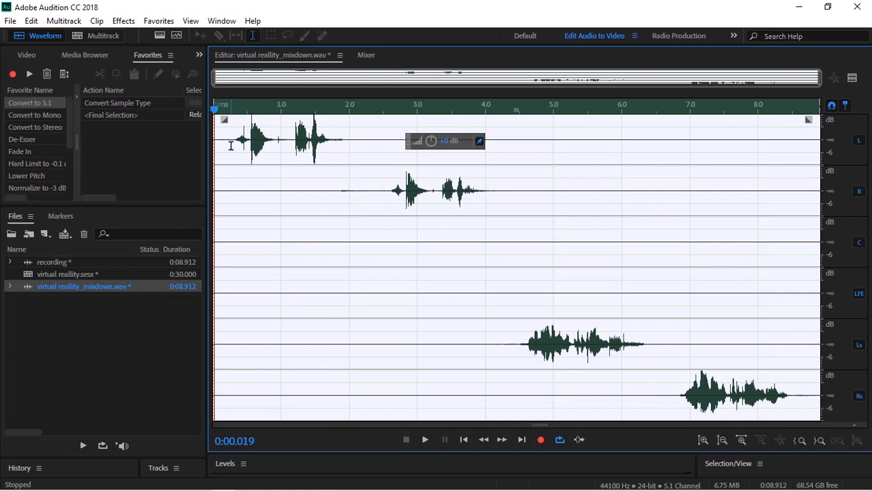
right_click(231, 144)
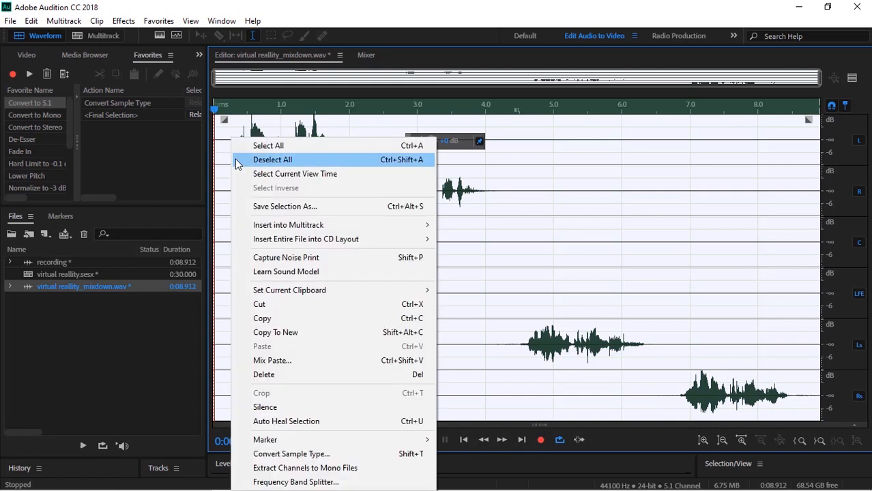
click(235, 160)
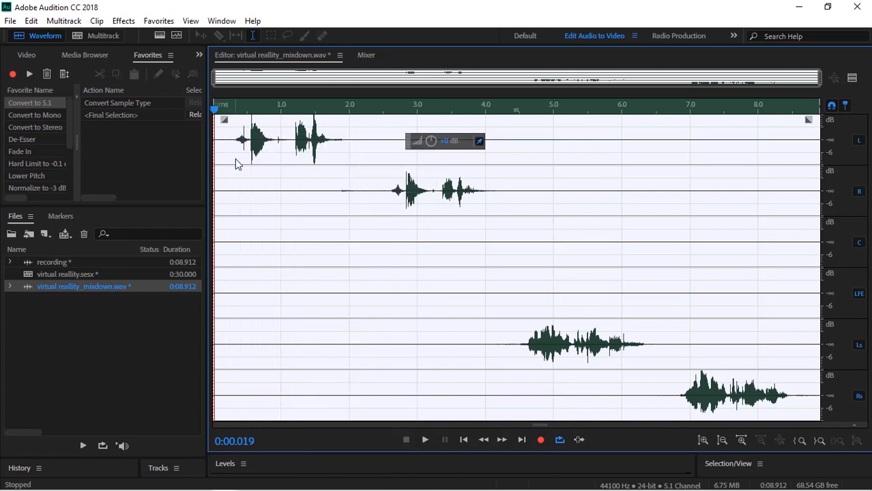